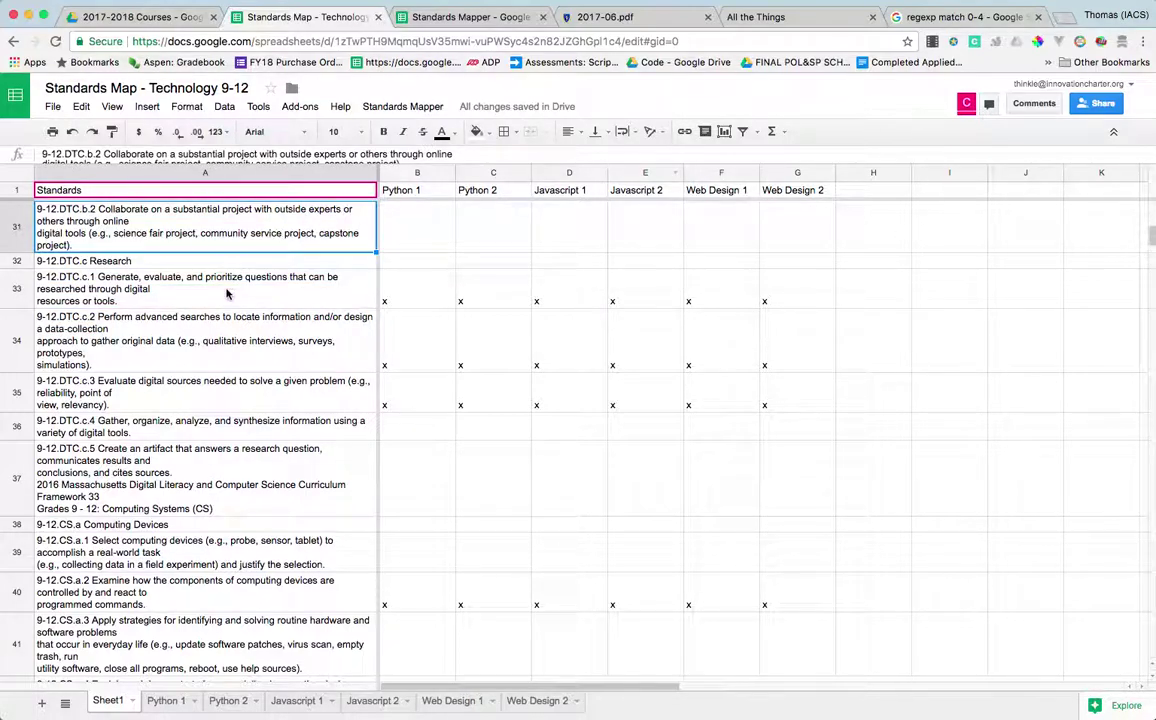
Examine the course columns from Python 1 to Web Design 2 in the technology standards map.
left_click(46, 172)
left_click(425, 172)
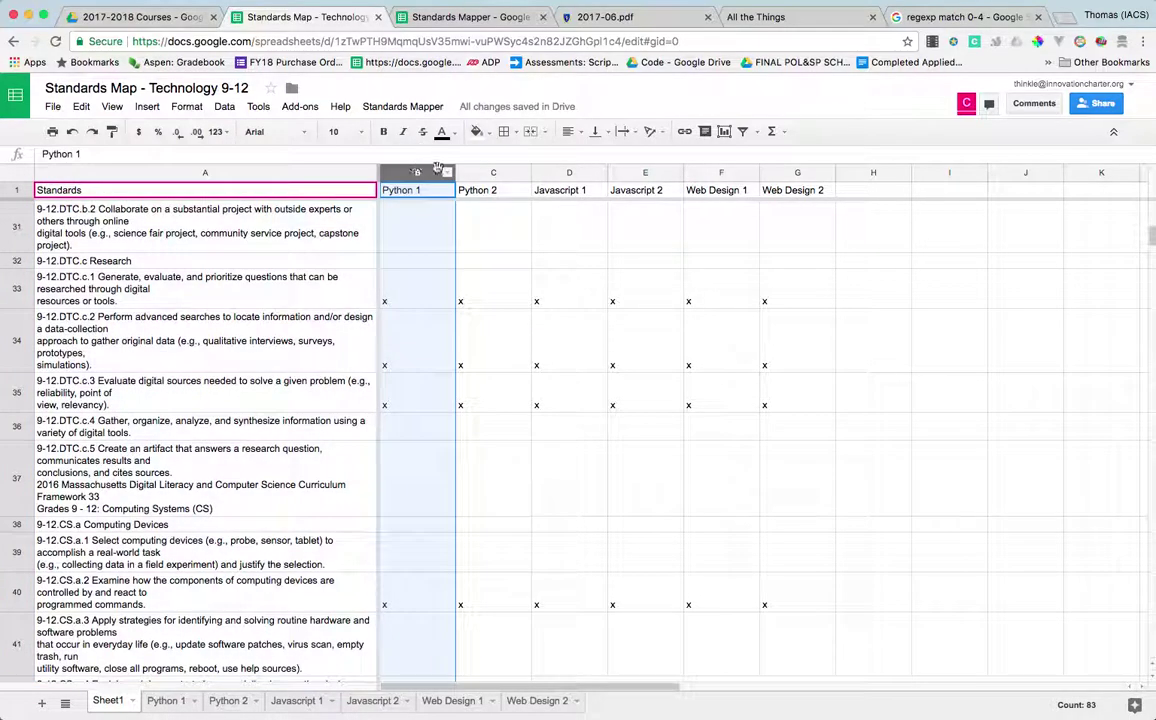
left_click(490, 172)
left_click(585, 172)
left_click(617, 172)
left_click(705, 173)
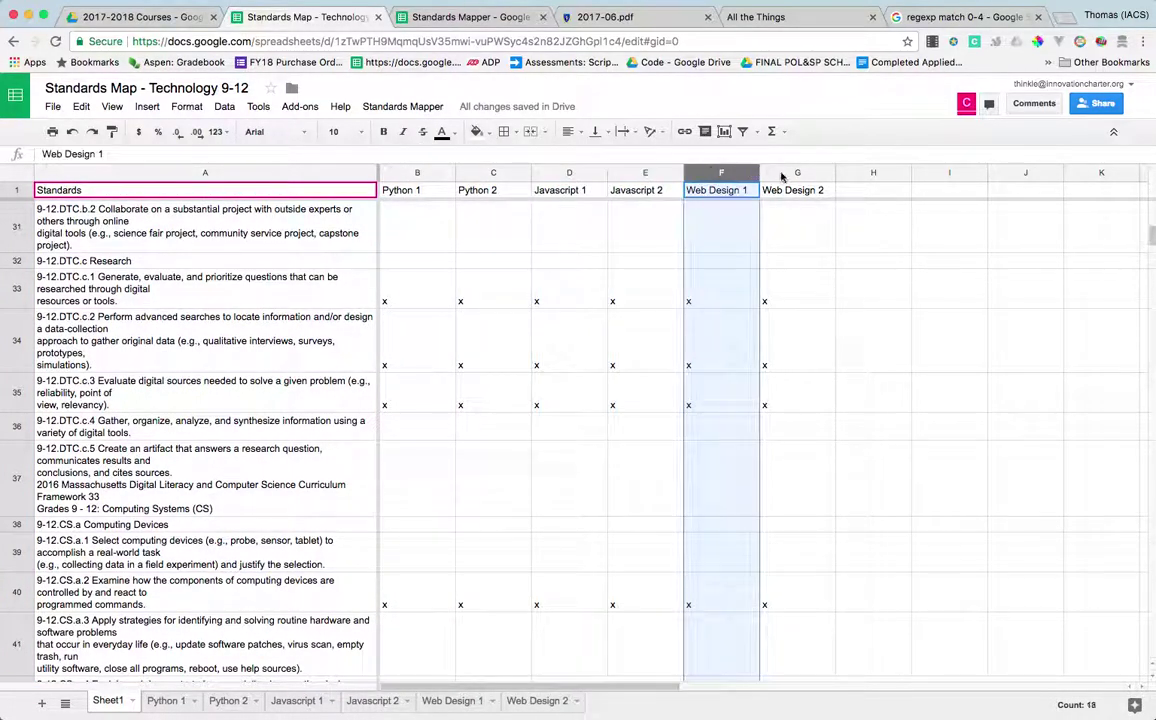
left_click(782, 173)
Examine which courses are marked with an x for the research, computing devices and human-computer partnership standards.
left_click(395, 300)
scroll(408, 310, "down", 2)
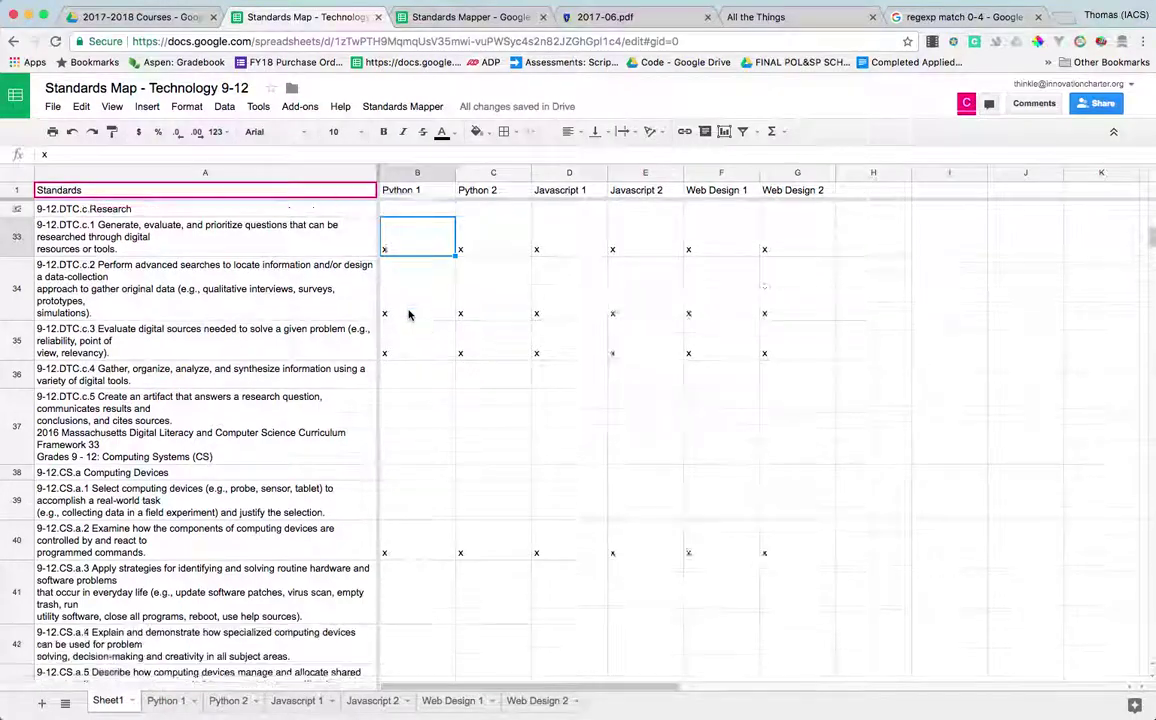
left_click(405, 290)
left_click(398, 479)
scroll(413, 534, "down", 1)
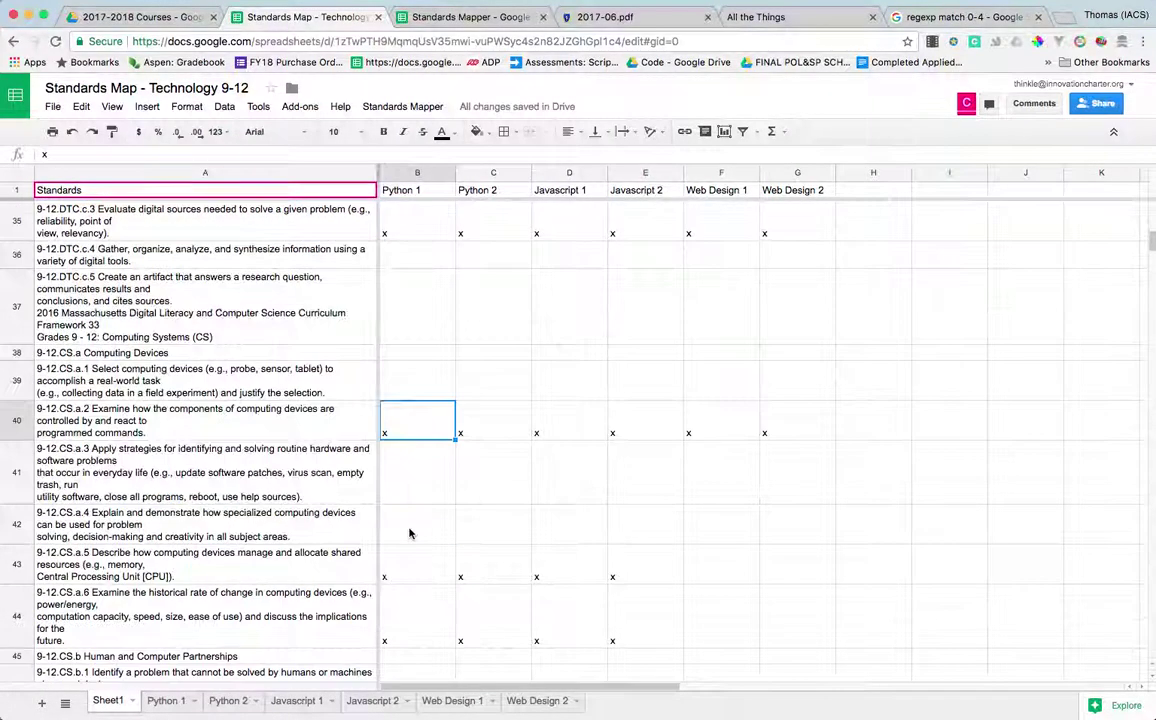
left_click(413, 578)
scroll(410, 540, "down", 3)
left_click(400, 433)
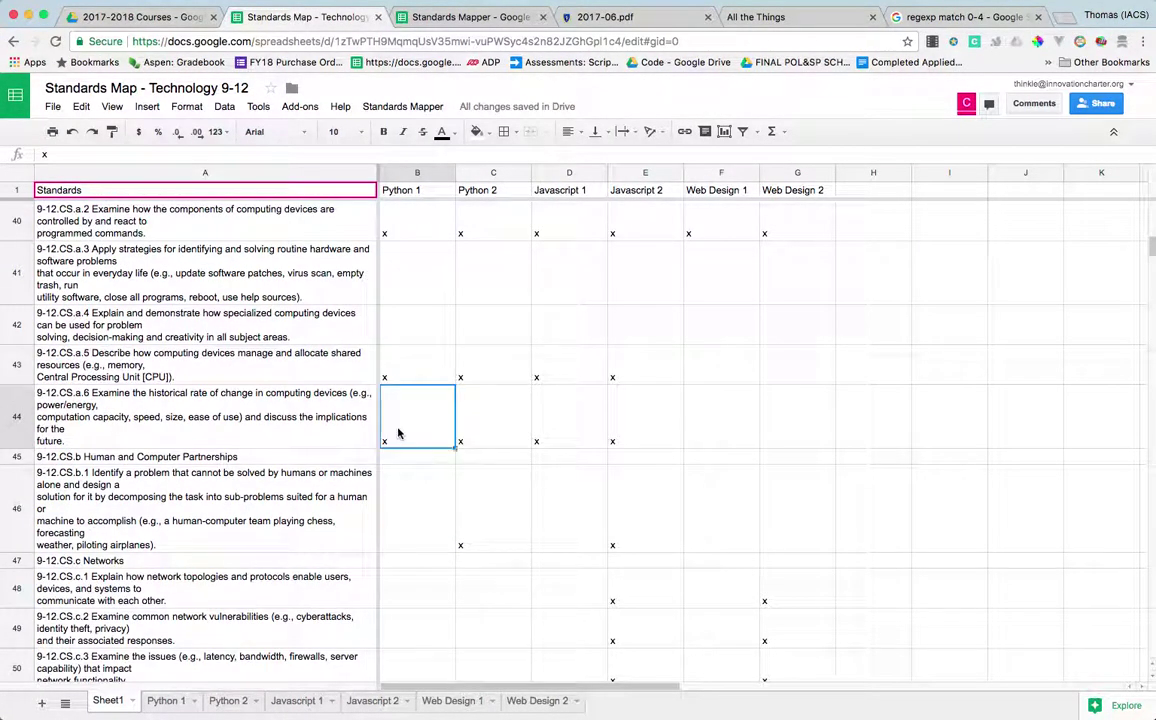
left_click(413, 539)
left_click(478, 535)
left_click(612, 528)
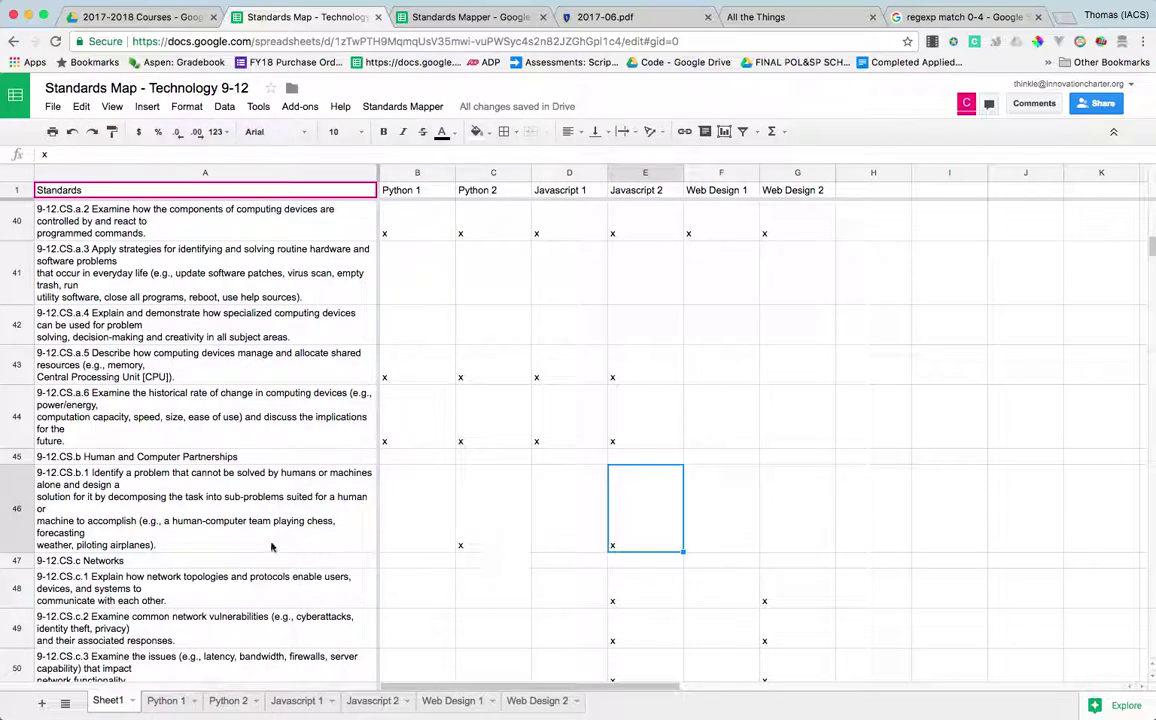
scroll(465, 365, "up", 15)
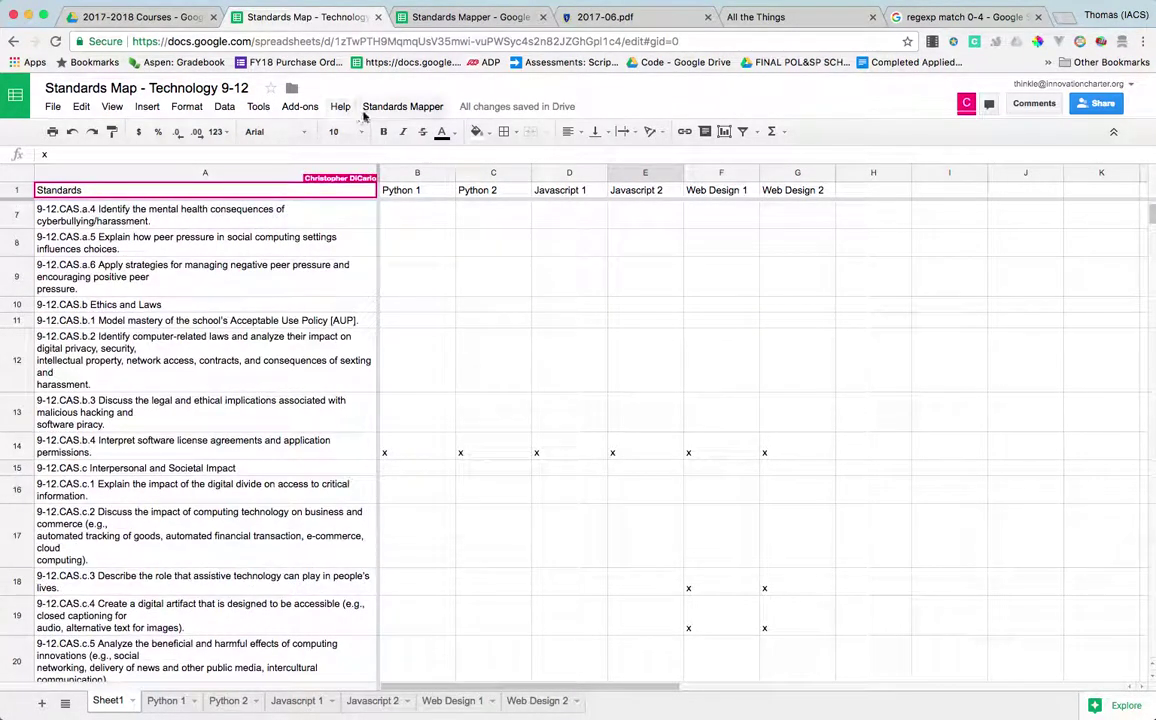
Review the standards listed on the Python 1 and Python 2 course sheets.
left_click(395, 108)
left_click(415, 162)
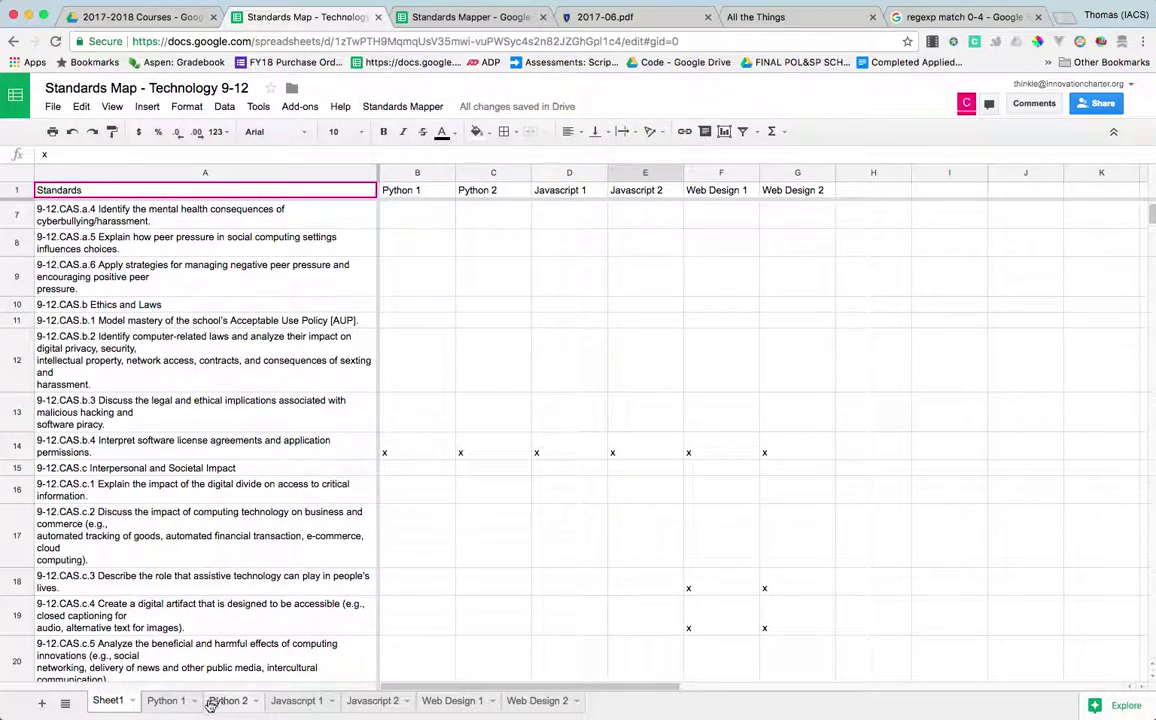
left_click(175, 705)
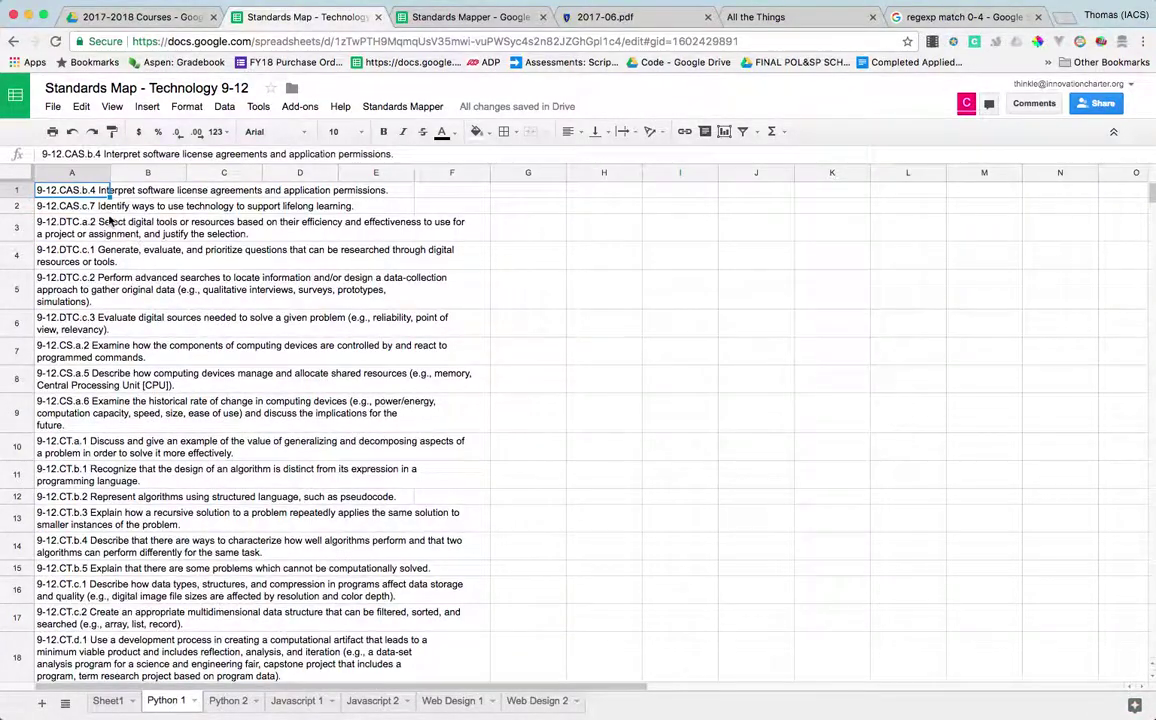
left_click(95, 225)
left_click(55, 470)
left_click(77, 662)
scroll(80, 640, "down", 2)
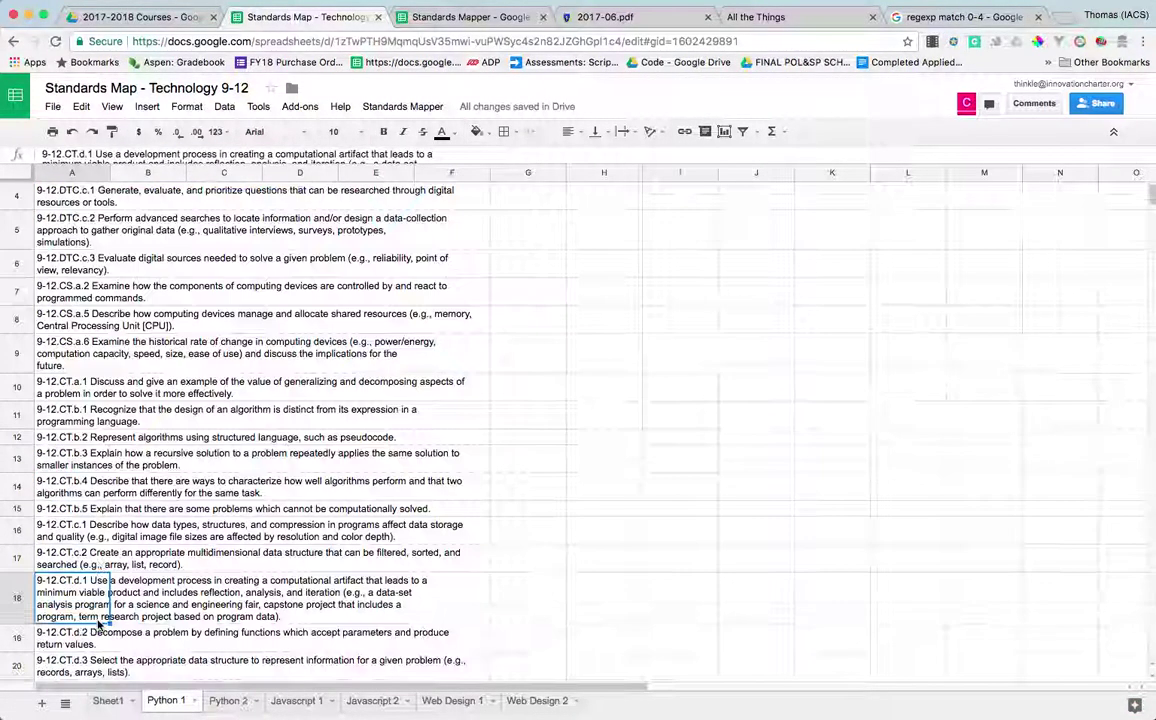
left_click(228, 700)
left_click(52, 376)
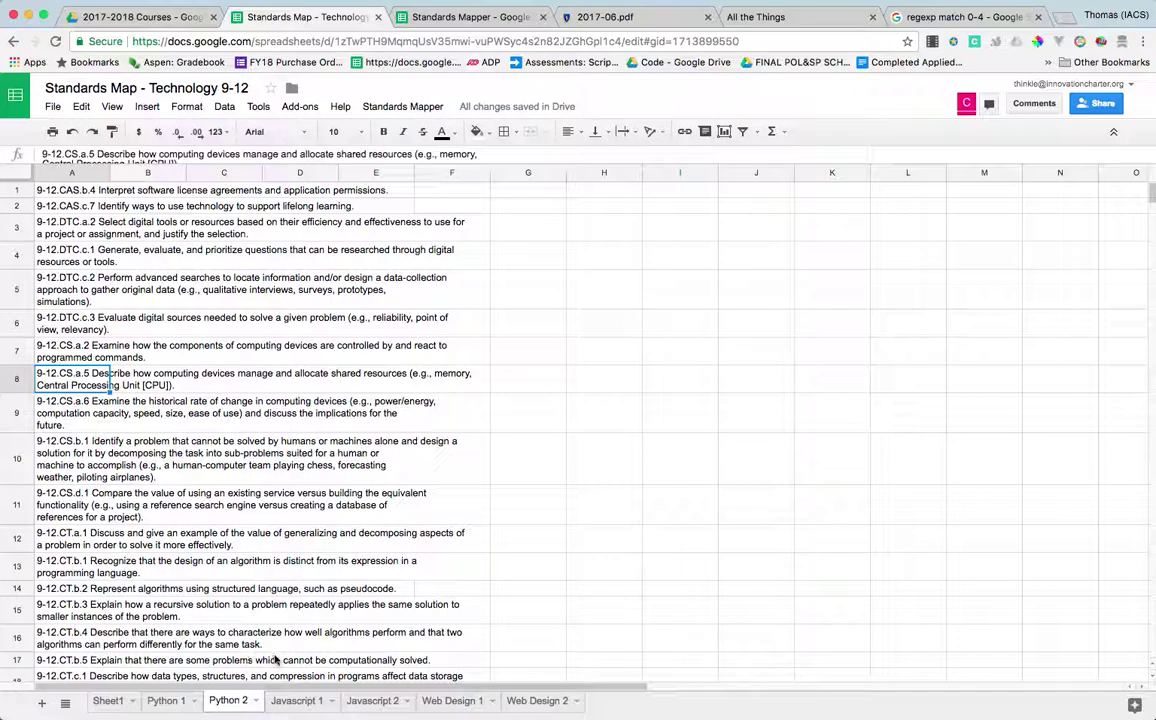
Review the Javascript 1, Javascript 2, Web Design 1 and Web Design 2 course sheets, and return to Sheet1.
left_click(297, 700)
left_click(55, 457)
scroll(129, 516, "down", 5)
scroll(129, 516, "up", 5)
left_click(372, 700)
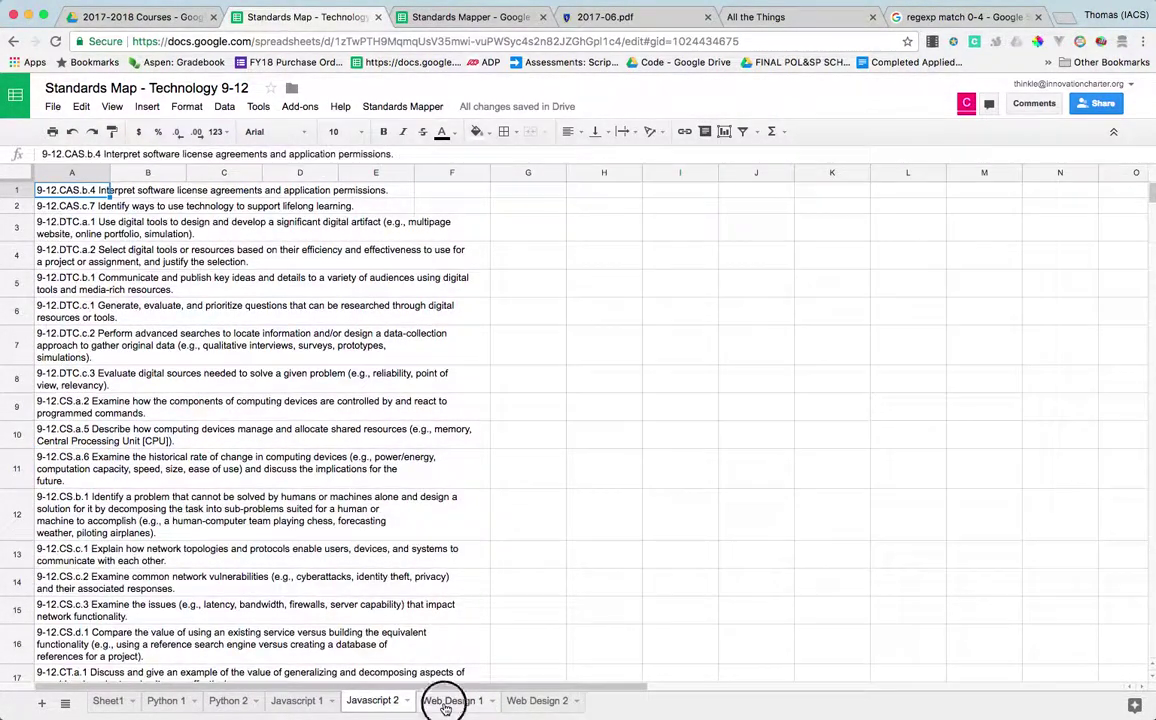
left_click(452, 700)
left_click(537, 700)
left_click(110, 700)
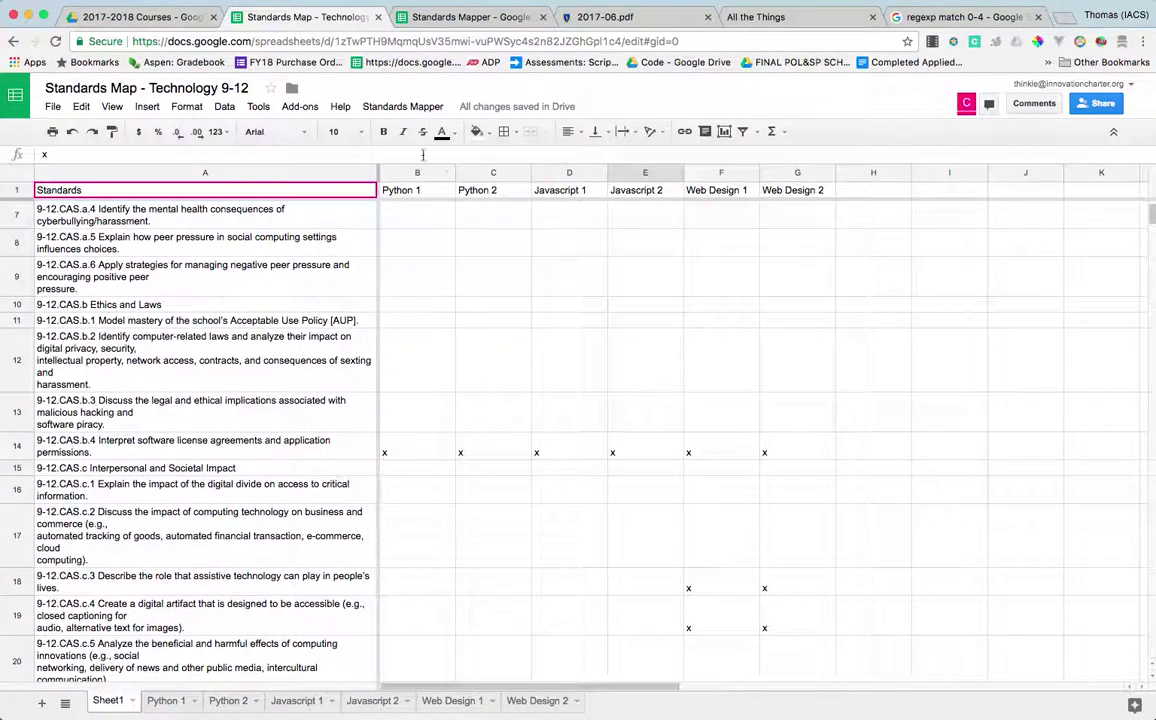
Make a copy of the Standards Mapper spreadsheet named "ELA 9-12 Reading Standards Mapper" in the 2017-2018 Courses folder.
left_click(443, 17)
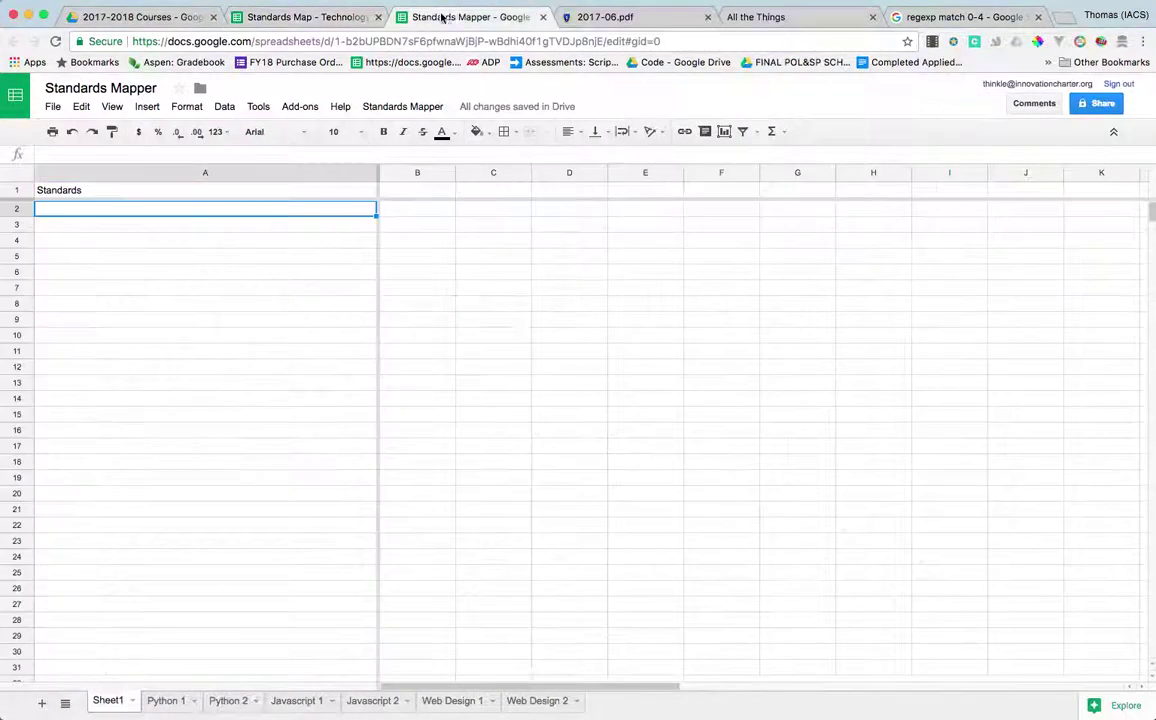
left_click(142, 275)
left_click(126, 240)
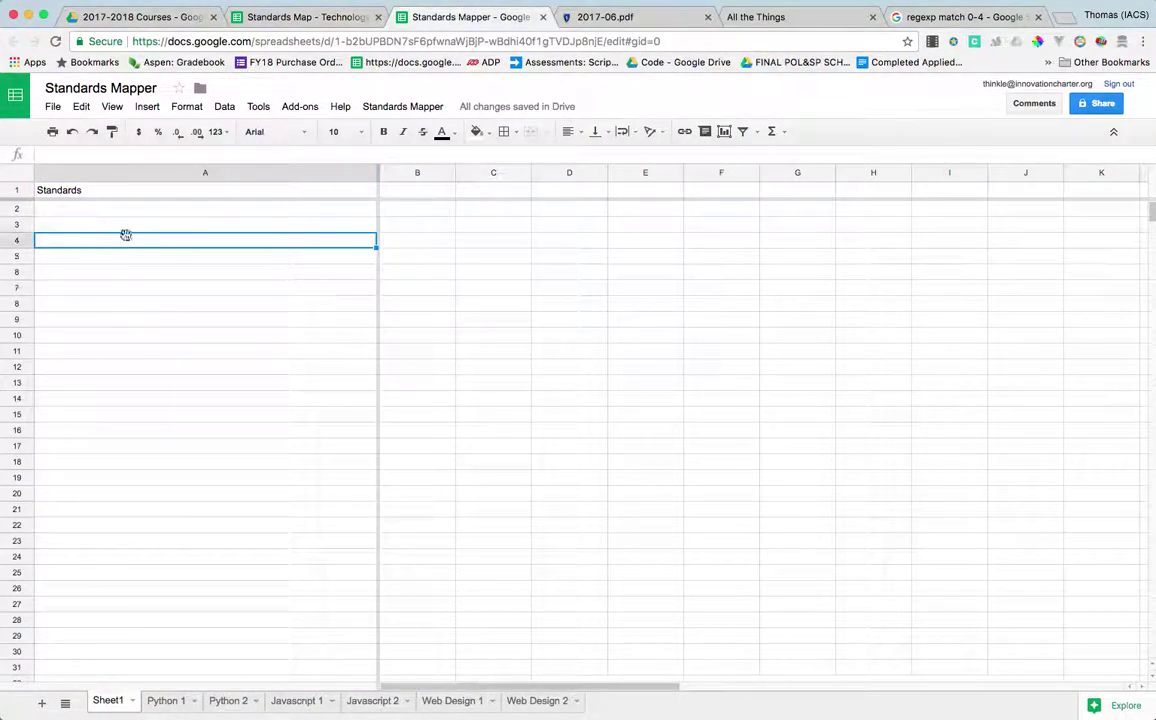
left_click(52, 107)
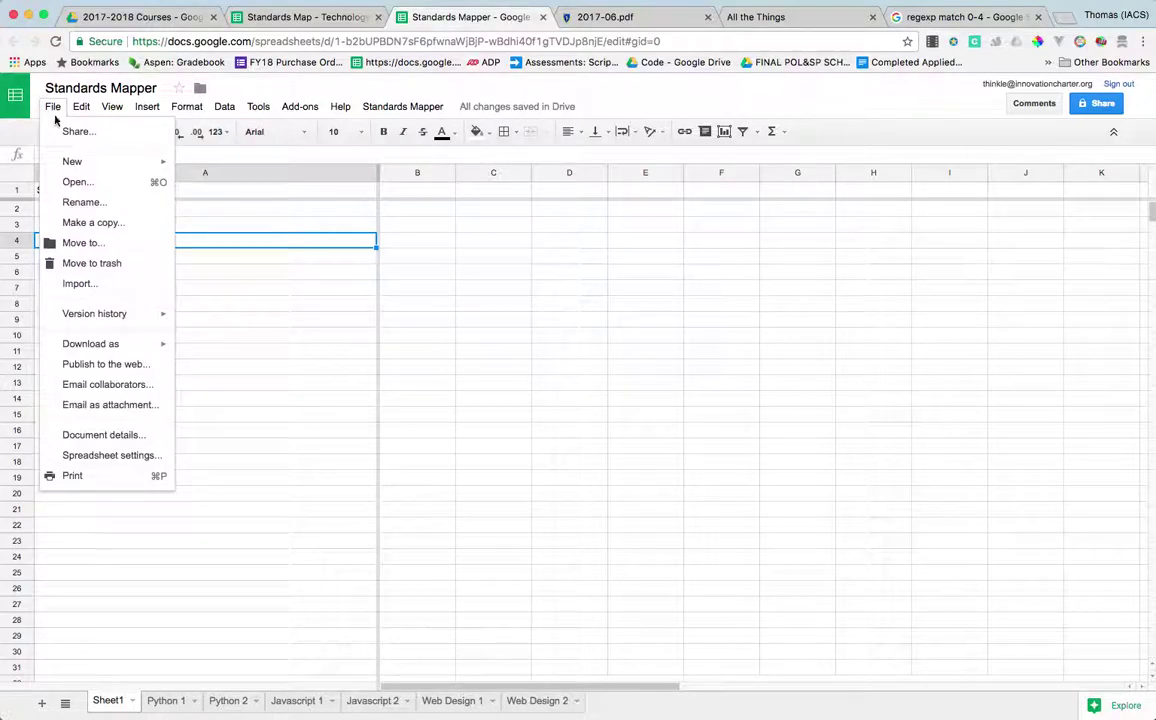
mouse_move(72, 163)
left_click(80, 223)
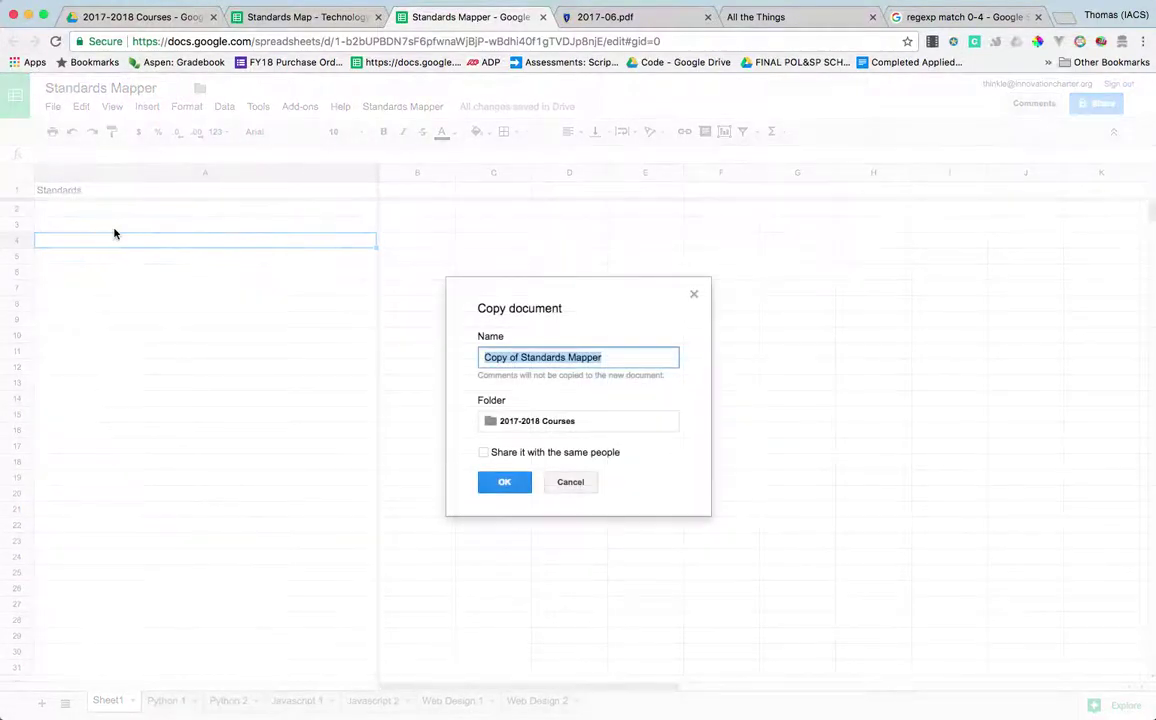
left_click_drag(518, 357, 484, 357)
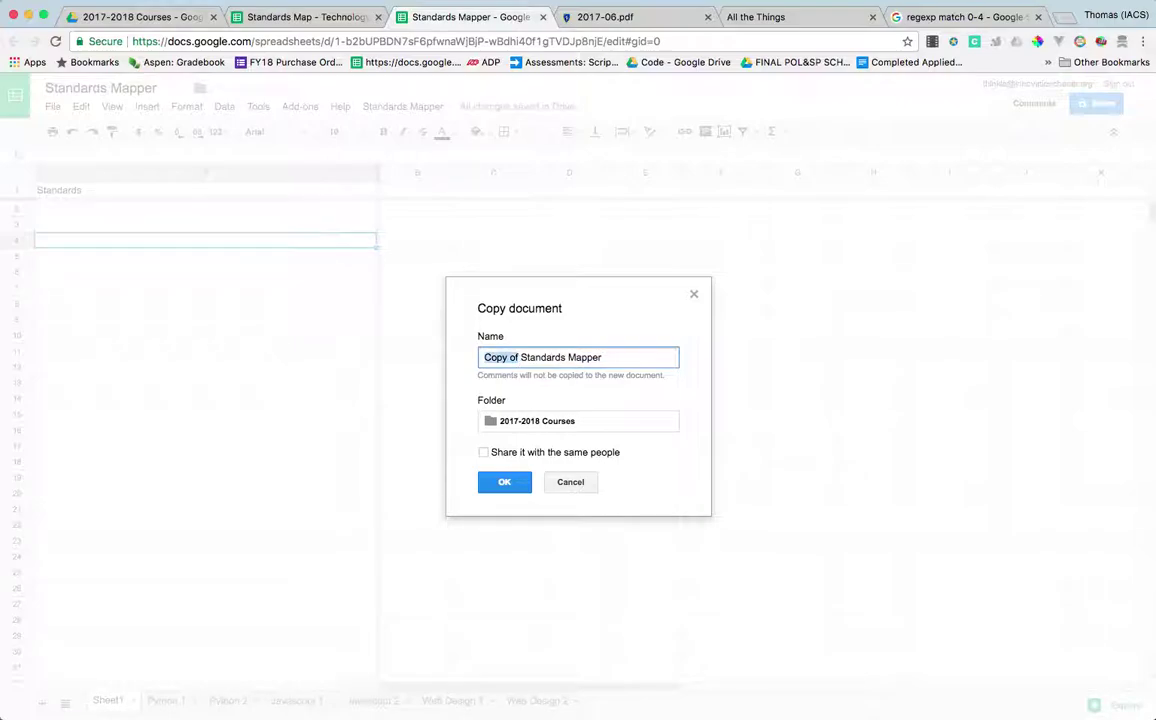
type("ELA 9-12")
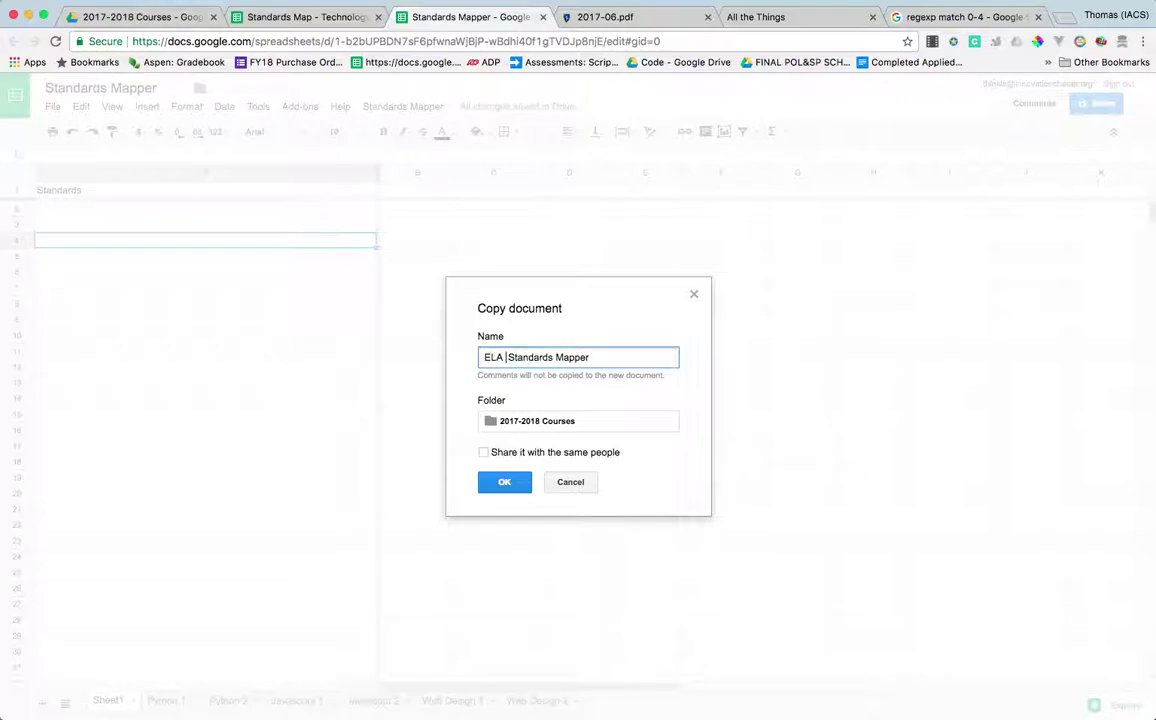
type(" Reading")
key("Return")
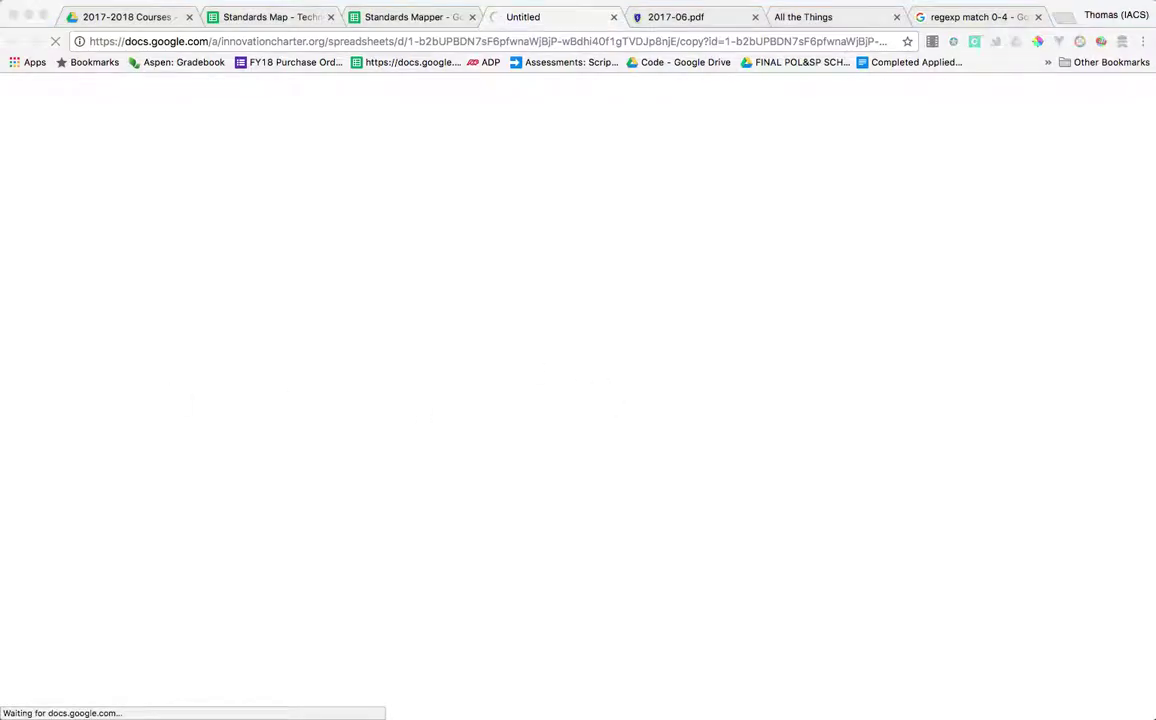
left_click(660, 18)
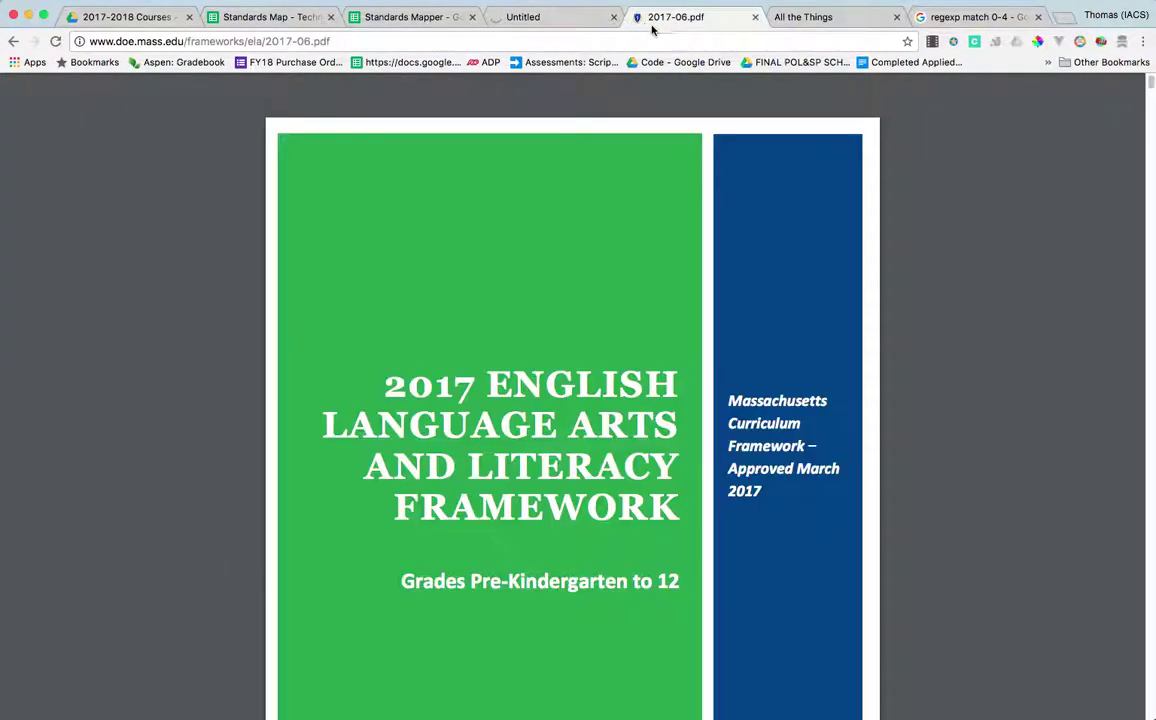
left_click(776, 18)
type("http://www.doe.mass.edu/frameworks/ela/2017-06.pdf")
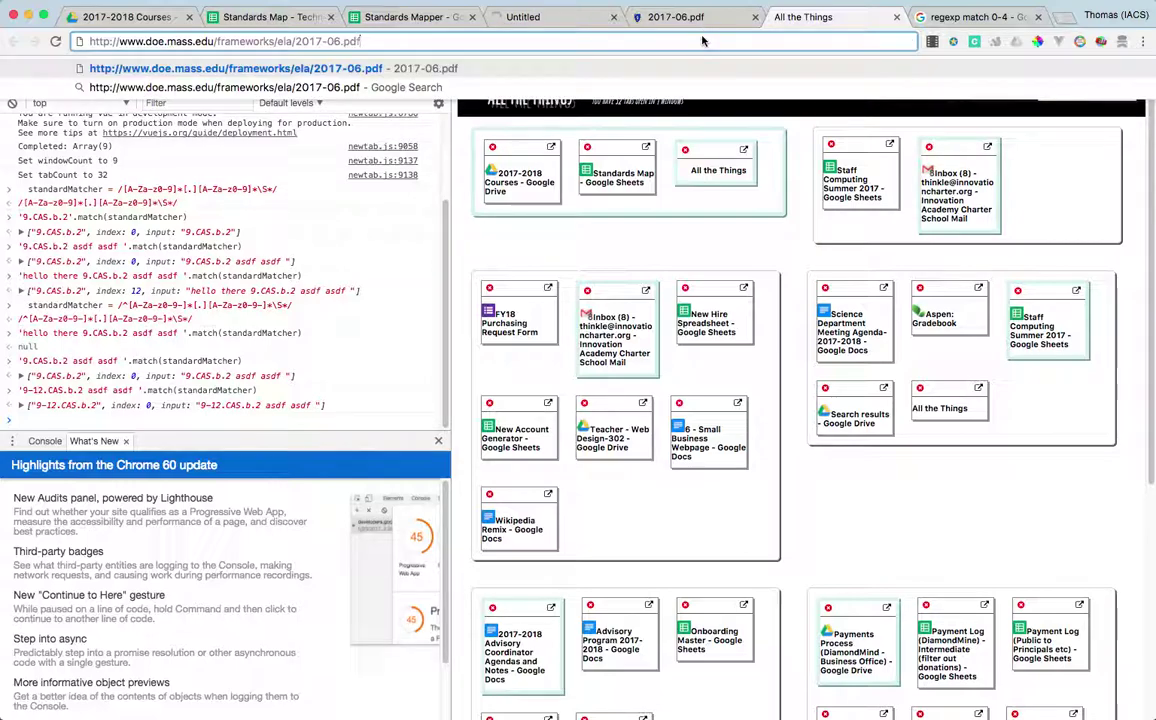
key("Return")
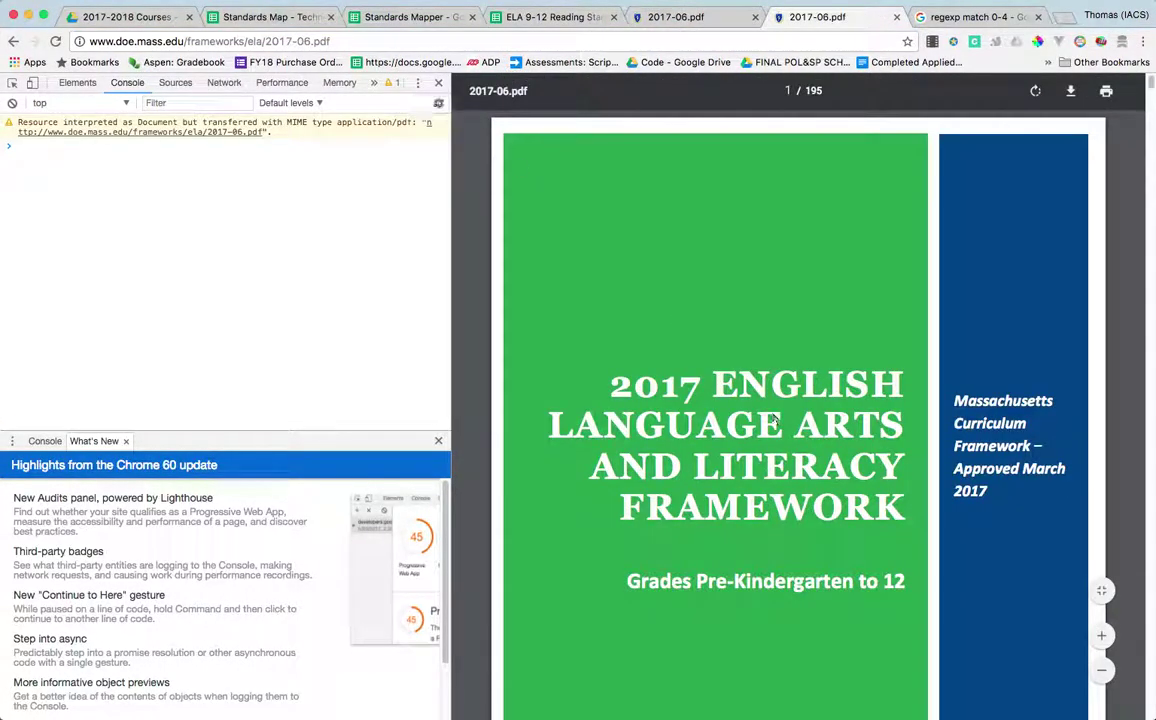
Jump to page 106 of the framework PDF and locate the Grades 9–10 Reading Standards for Literature.
scroll(1052, 300, "down", 15)
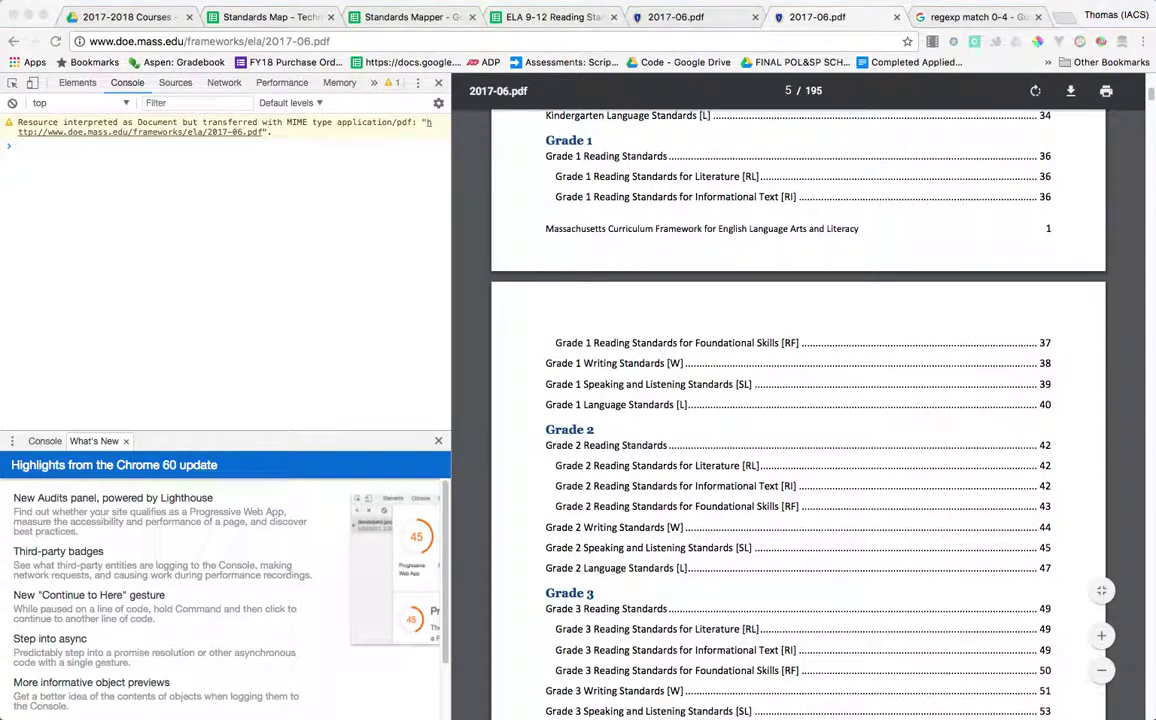
scroll(1143, 103, "down", 5)
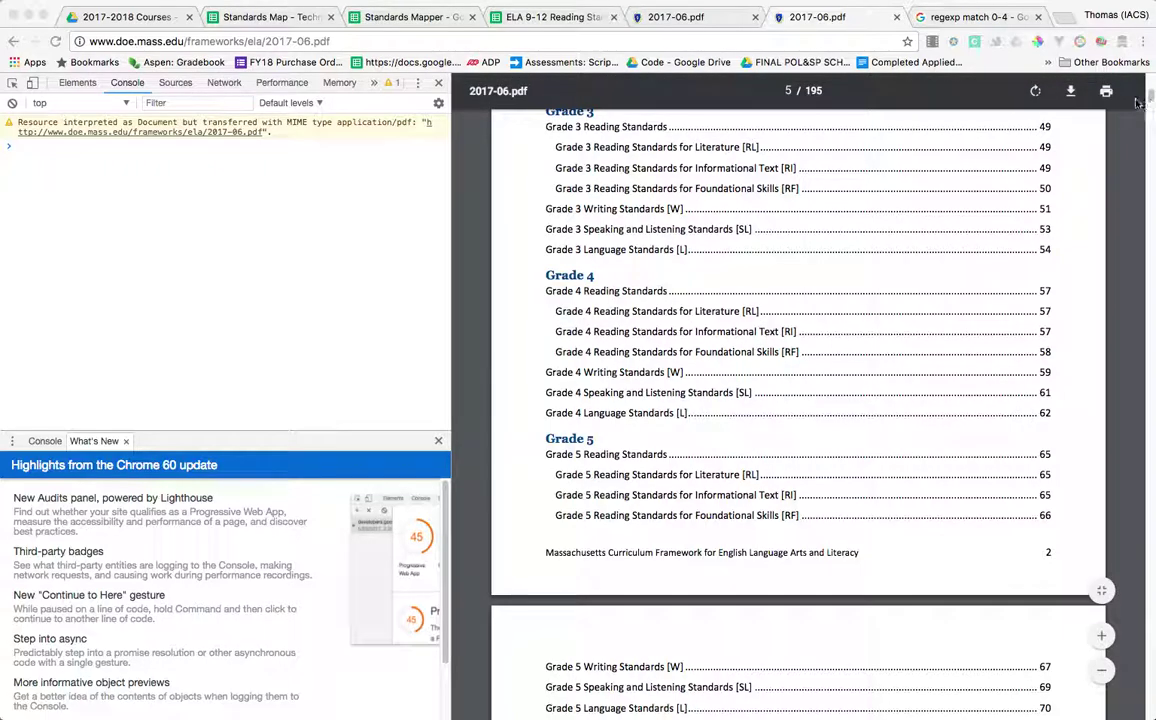
left_click(787, 91)
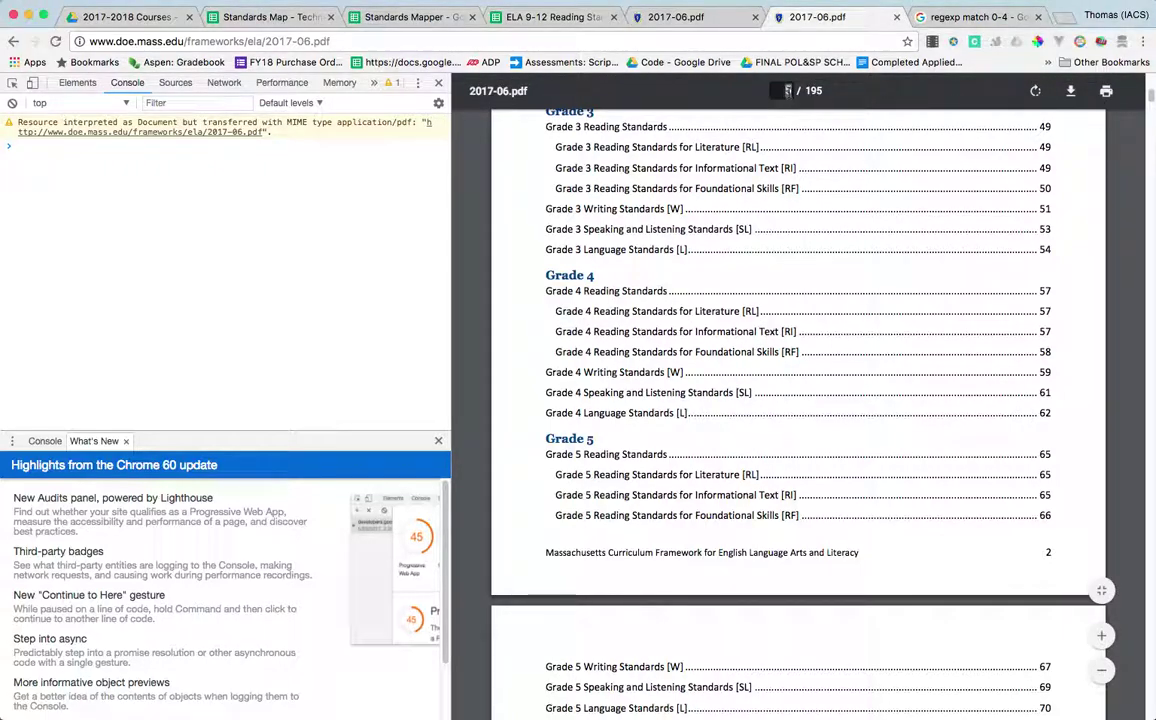
key("Return")
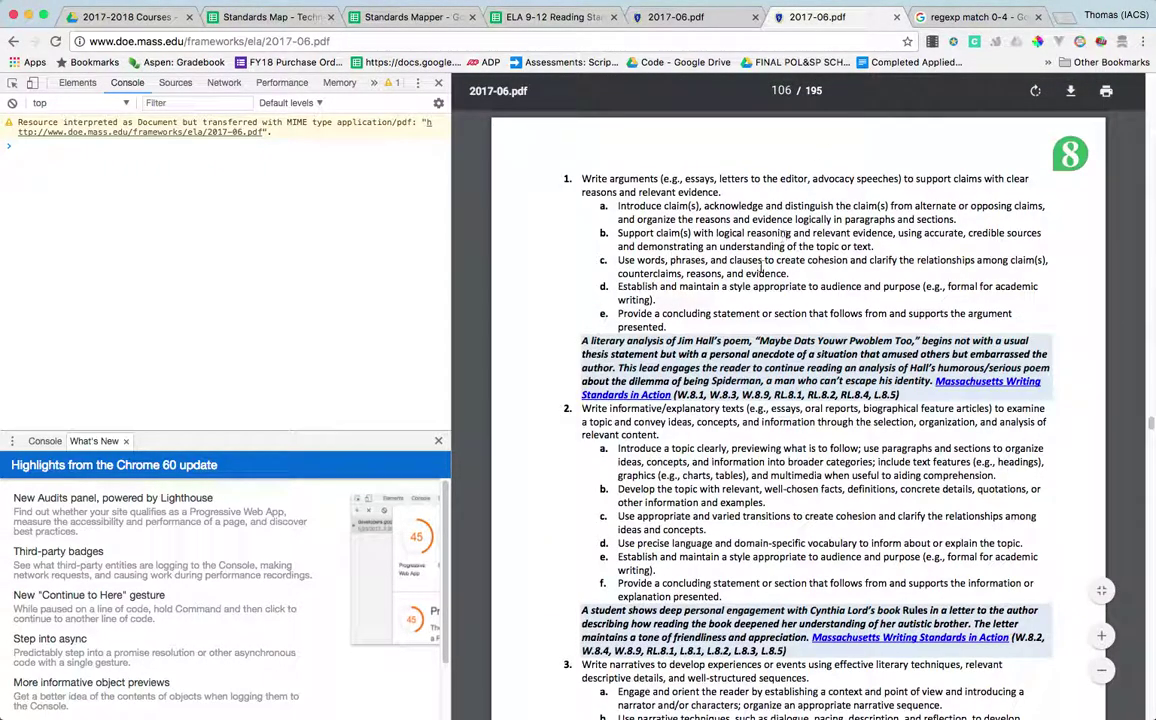
scroll(728, 293, "up", 5)
scroll(729, 292, "down", 20)
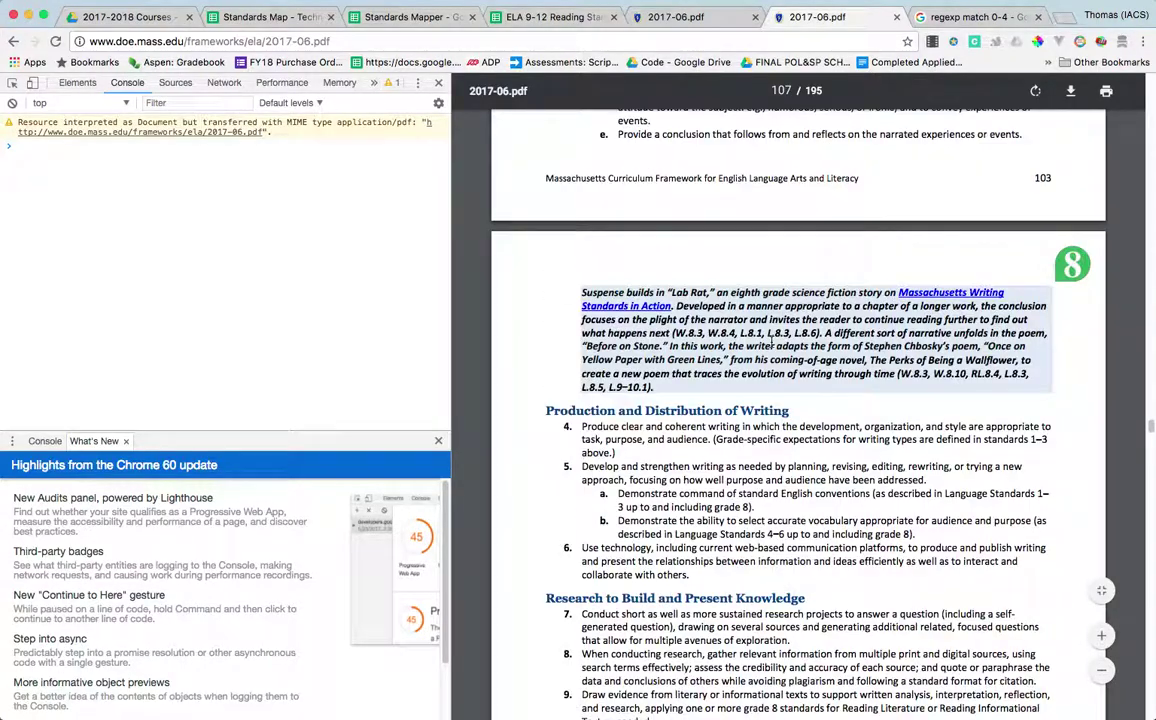
scroll(772, 342, "up", 3)
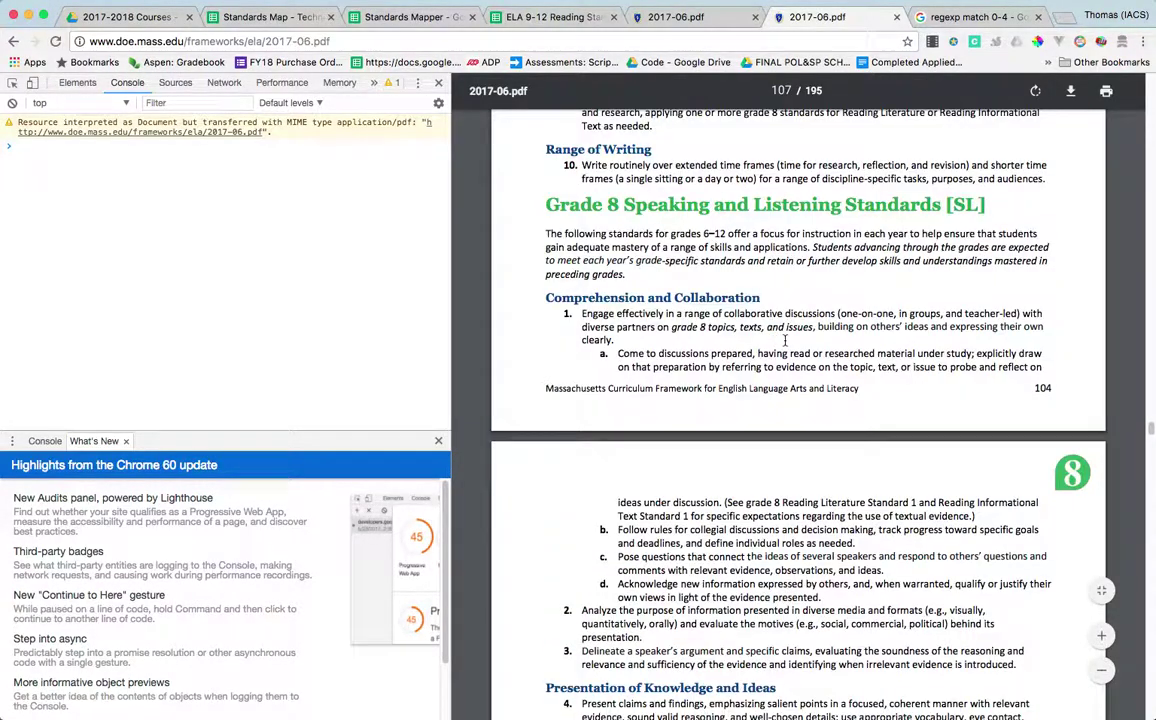
scroll(785, 341, "down", 20)
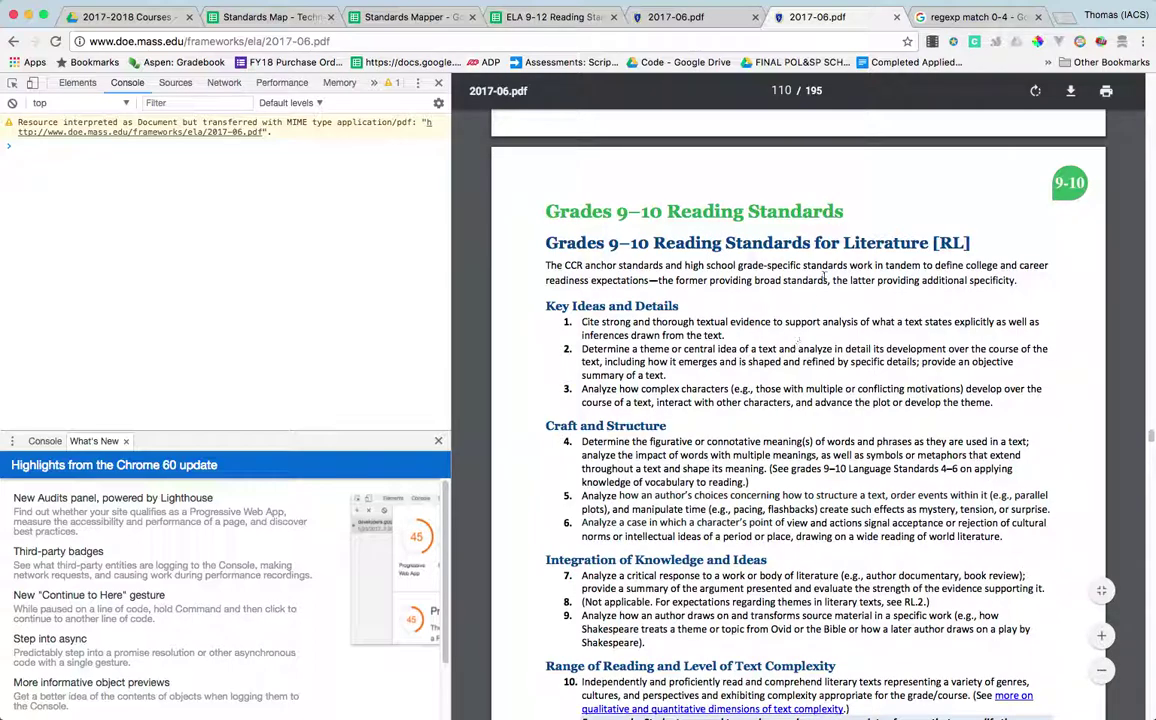
scroll(846, 263, "down", 1)
Select and copy the Grades 9–10 Reading Standards for Literature text through standard 10.
left_click_drag(542, 284, 848, 444)
right_click(848, 446)
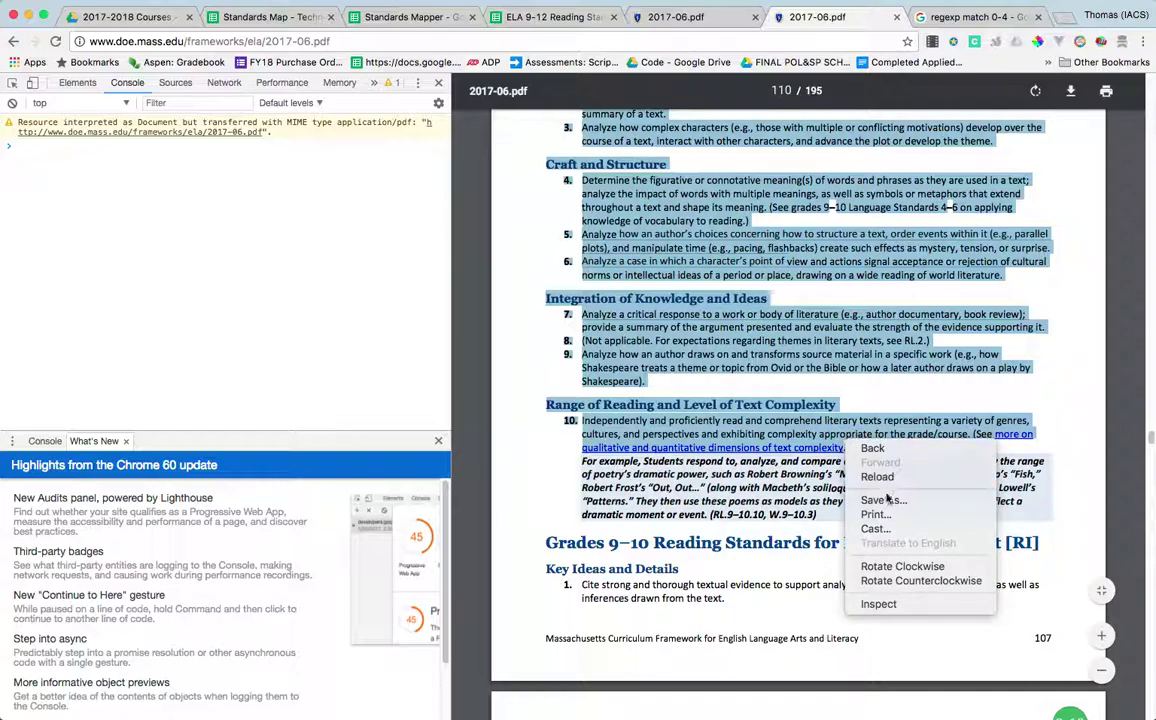
left_click(832, 453)
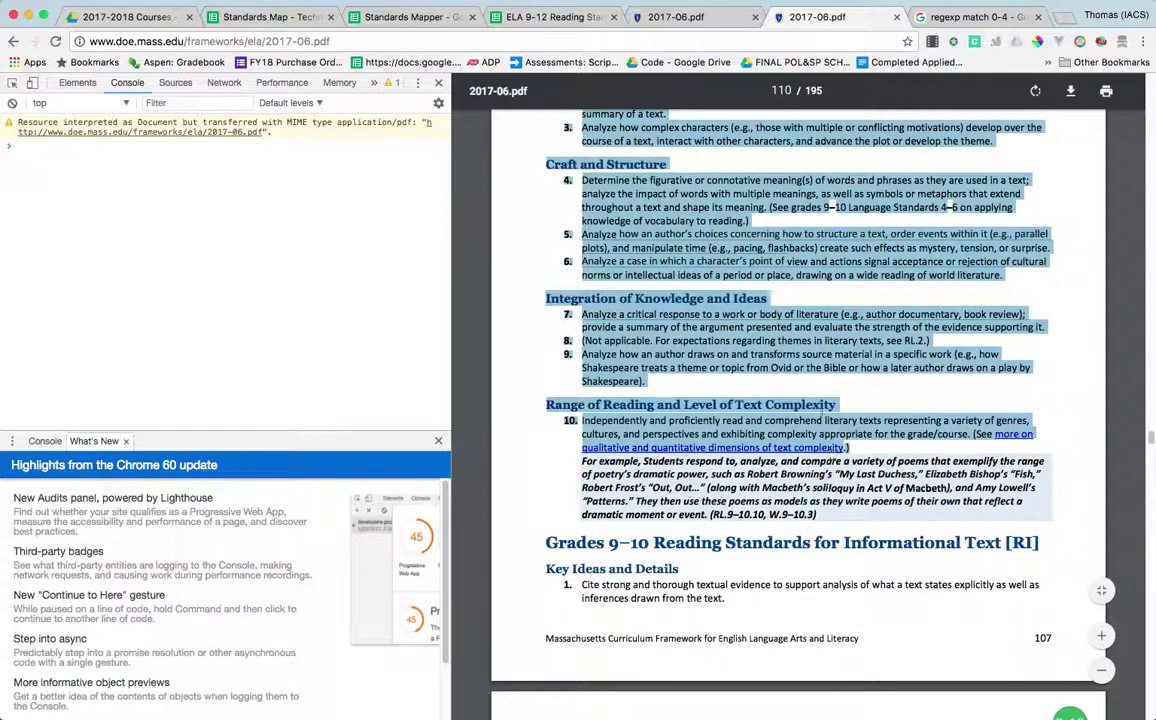
Paste the copied standards text as values only into the ELA 9-12 Reading Standards Mapper spreadsheet, starting at cell A2 under Standards.
left_click(676, 17)
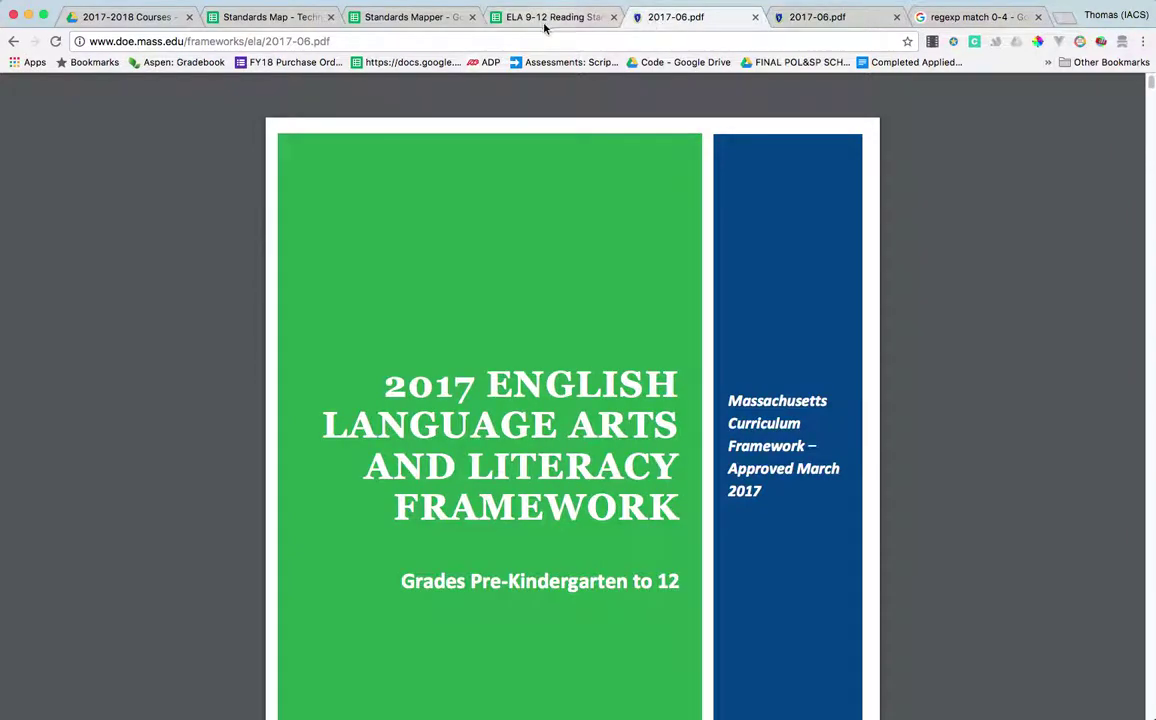
left_click(552, 17)
left_click(421, 28)
left_click(542, 17)
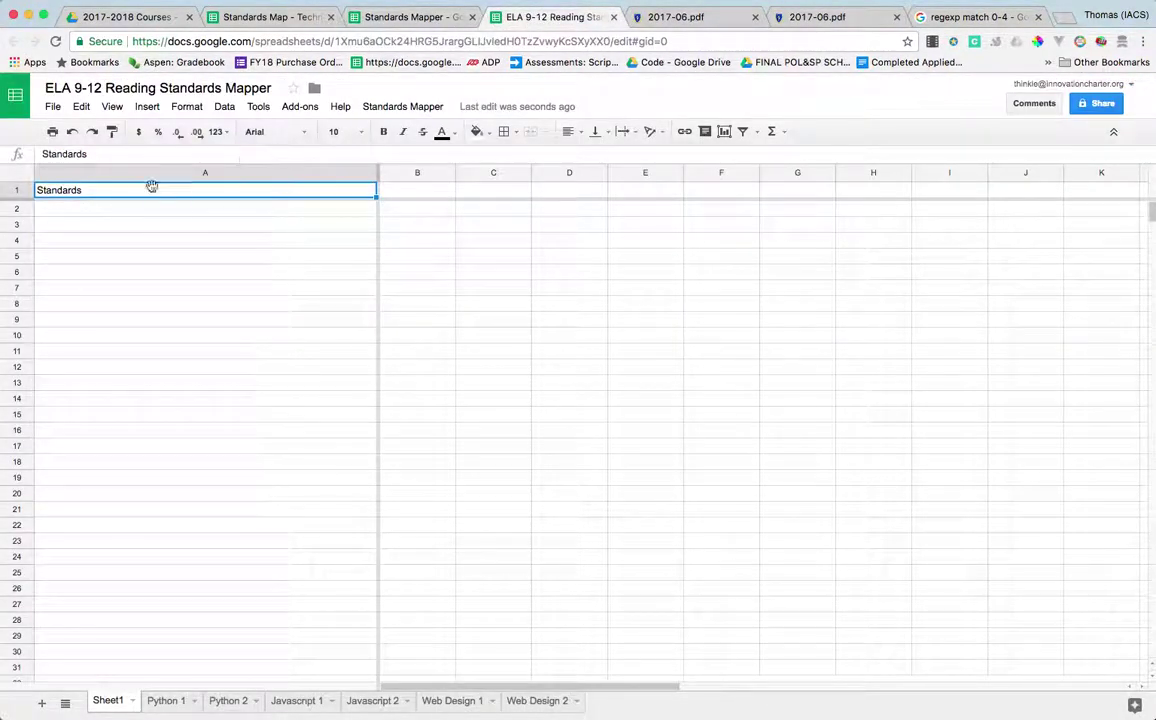
left_click(144, 210)
left_click(81, 106)
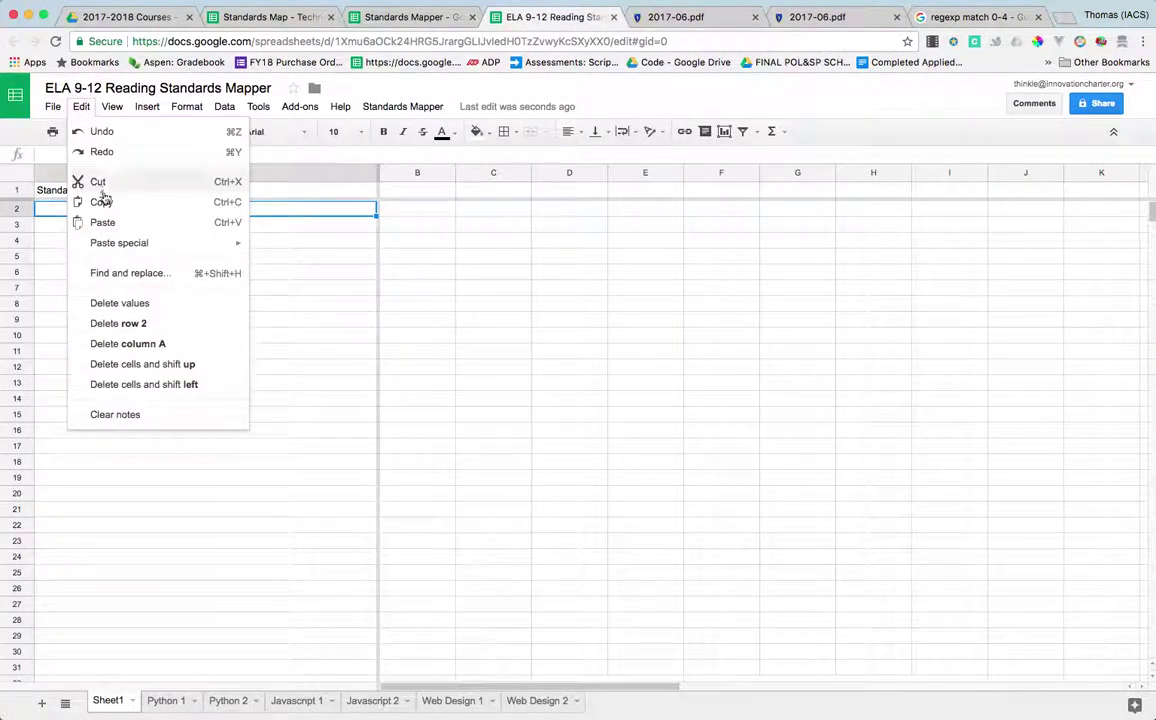
mouse_move(127, 246)
left_click(290, 250)
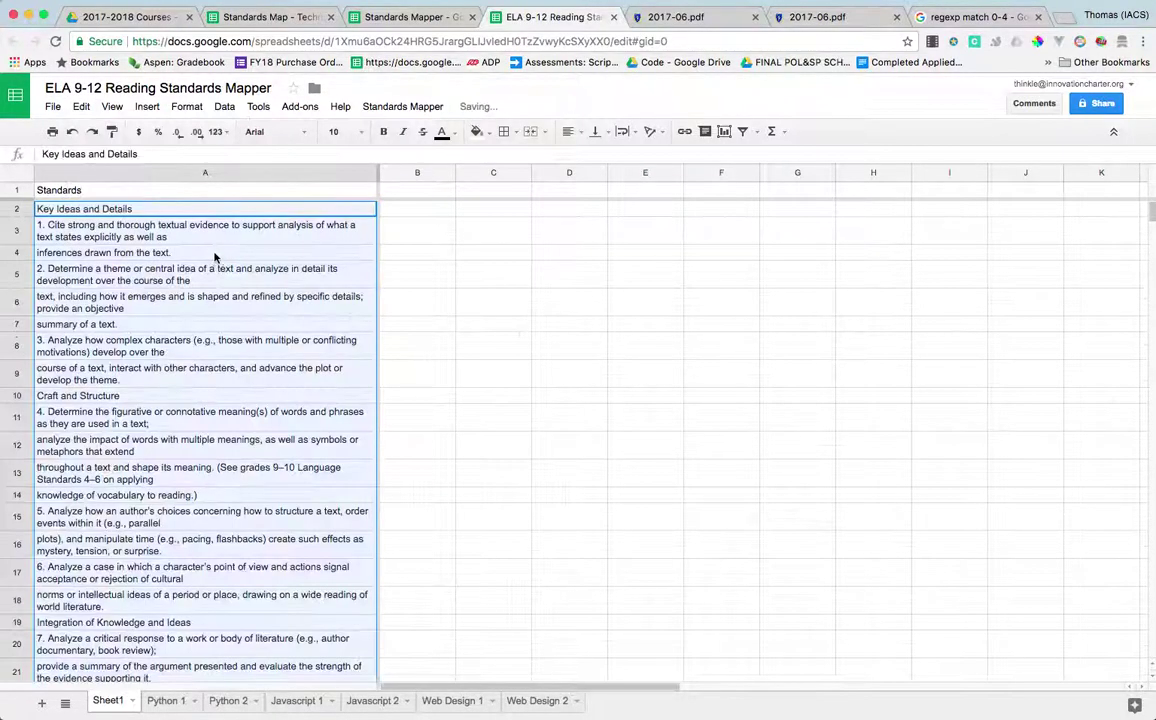
Combine the broken lines in A3:A29 into one cell per numbered standard with the Standards Mapper script, authorizing it with the school Google account.
left_click(130, 370)
scroll(140, 373, "down", 5)
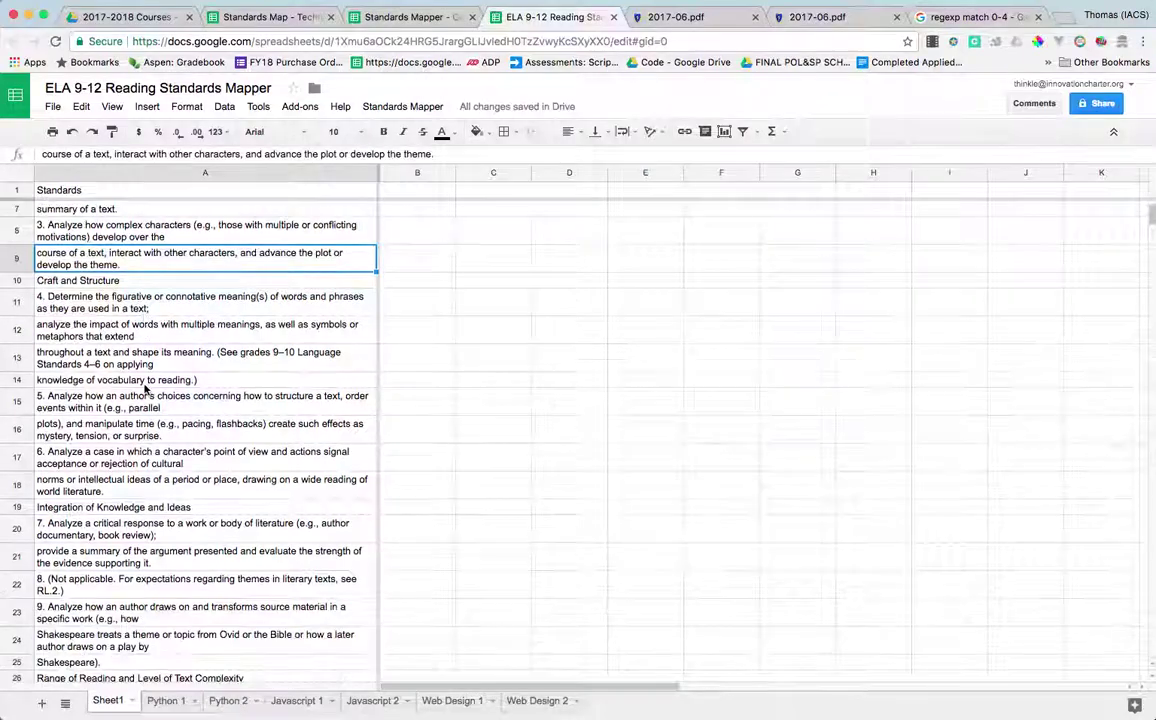
scroll(141, 449, "up", 5)
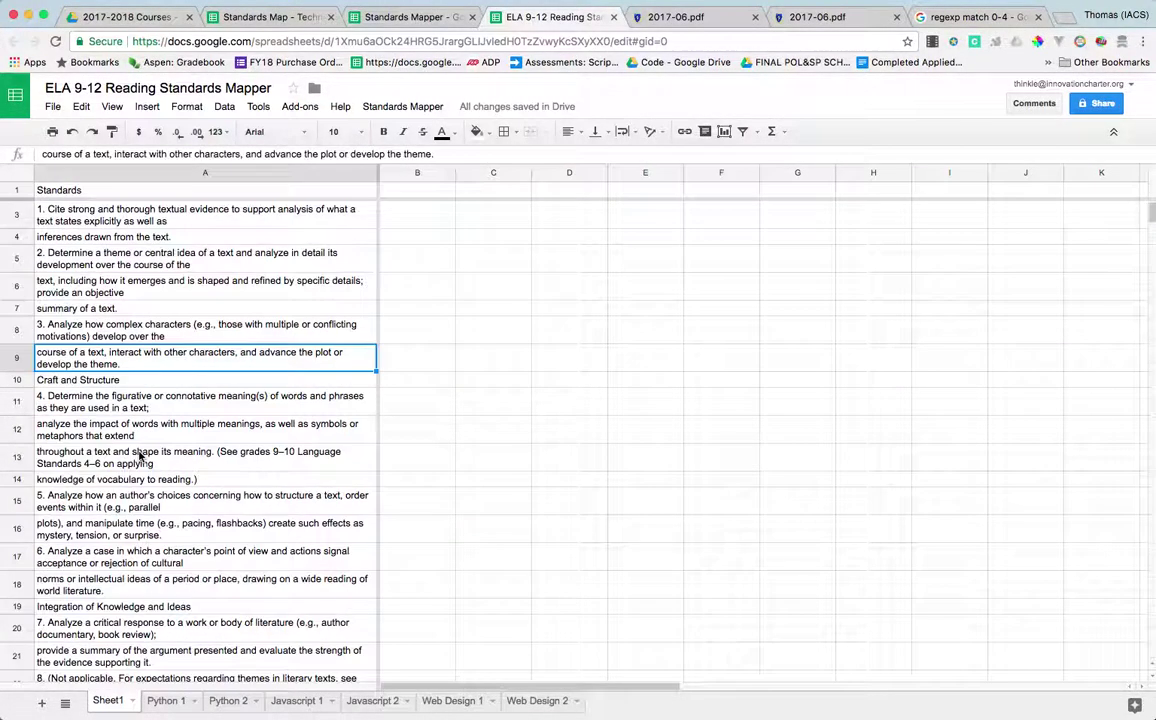
left_click(90, 240)
scroll(152, 466, "down", 5)
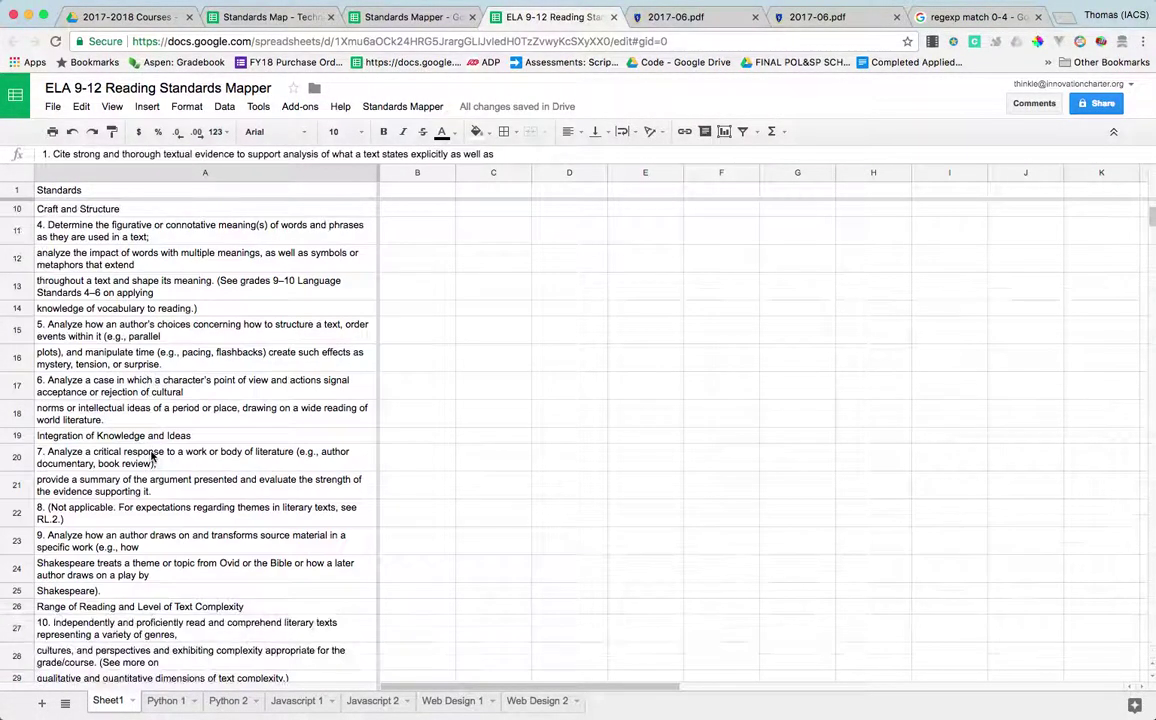
left_click(131, 607, "shift")
scroll(100, 381, "up", 5)
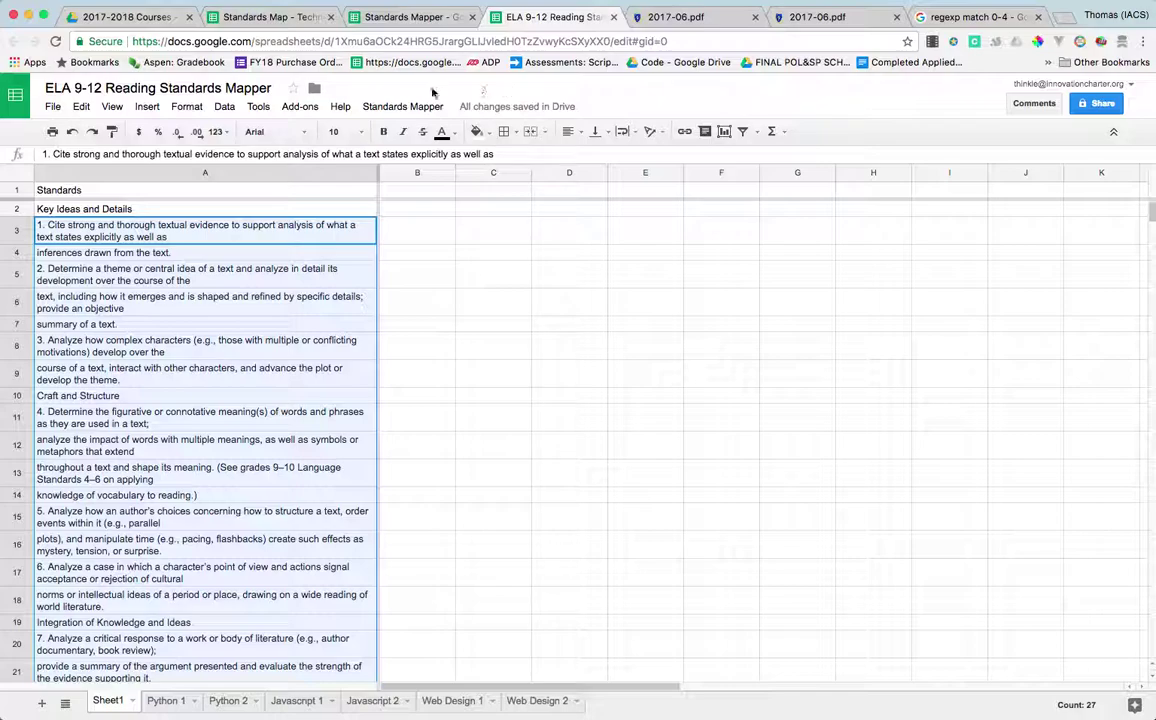
left_click(369, 104)
left_click(392, 130)
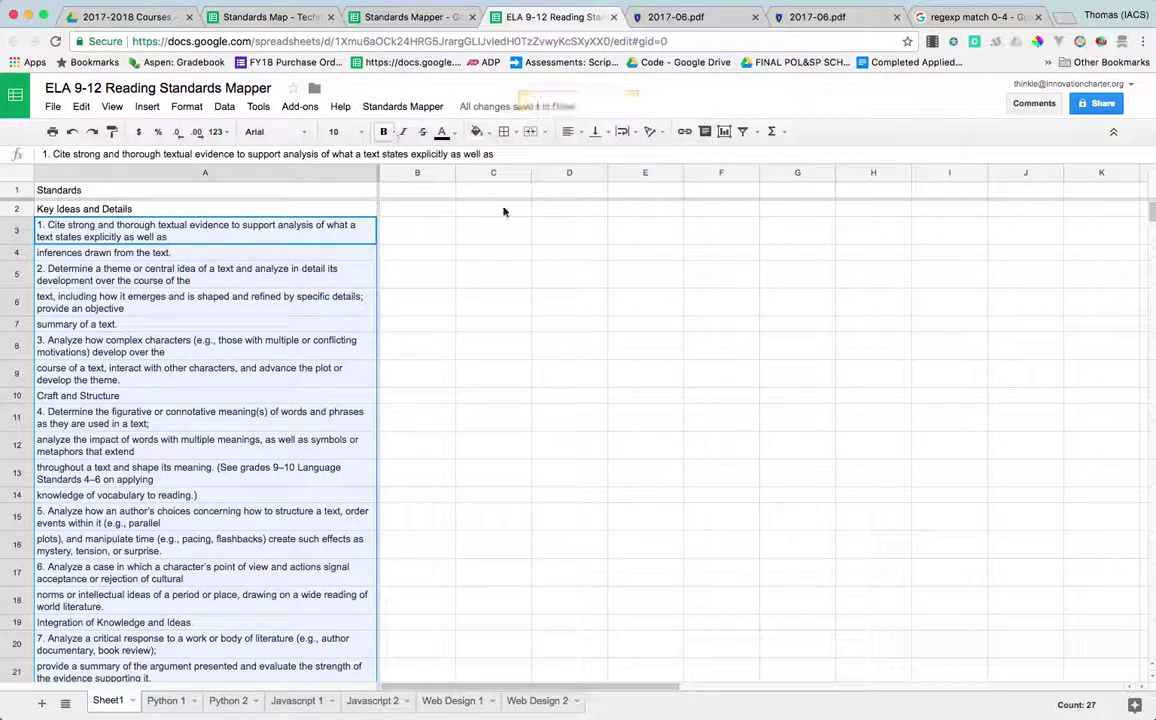
left_click(536, 420)
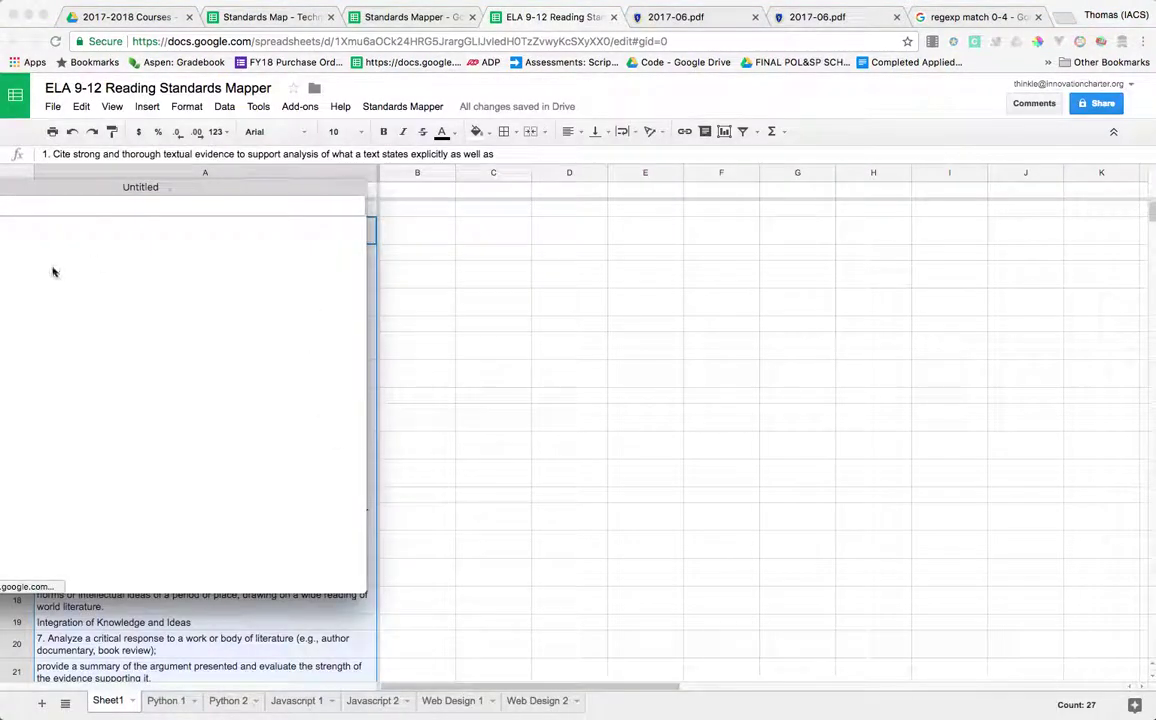
left_click(500, 358)
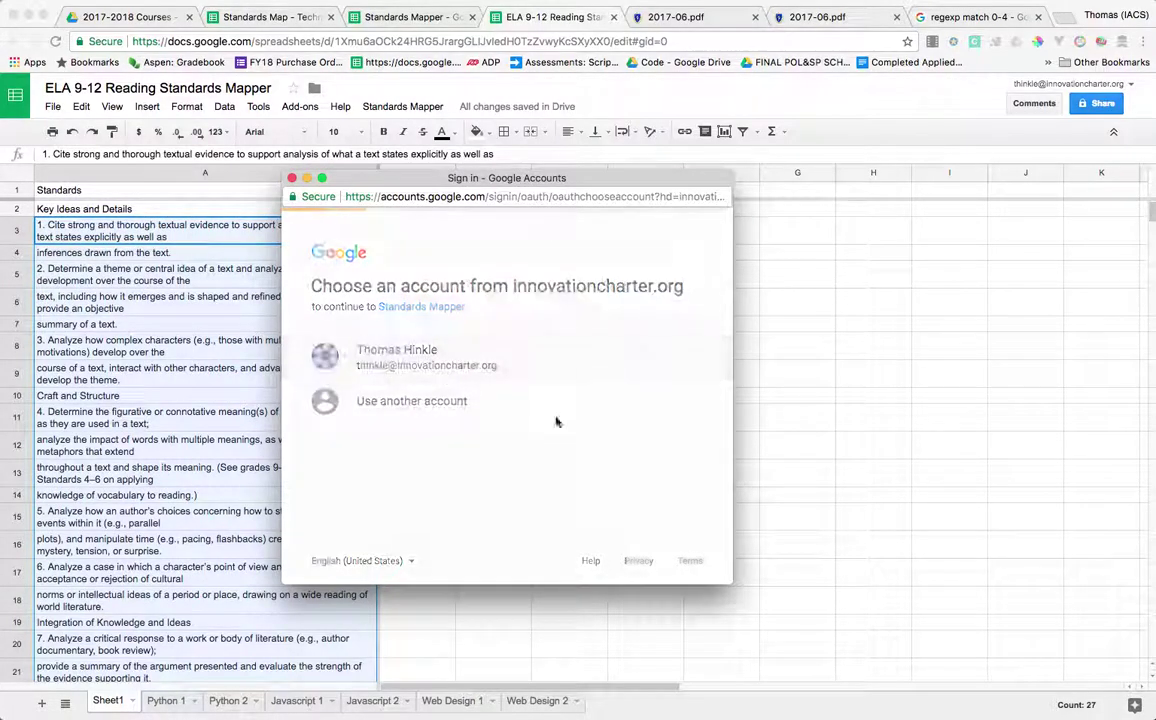
left_click(658, 514)
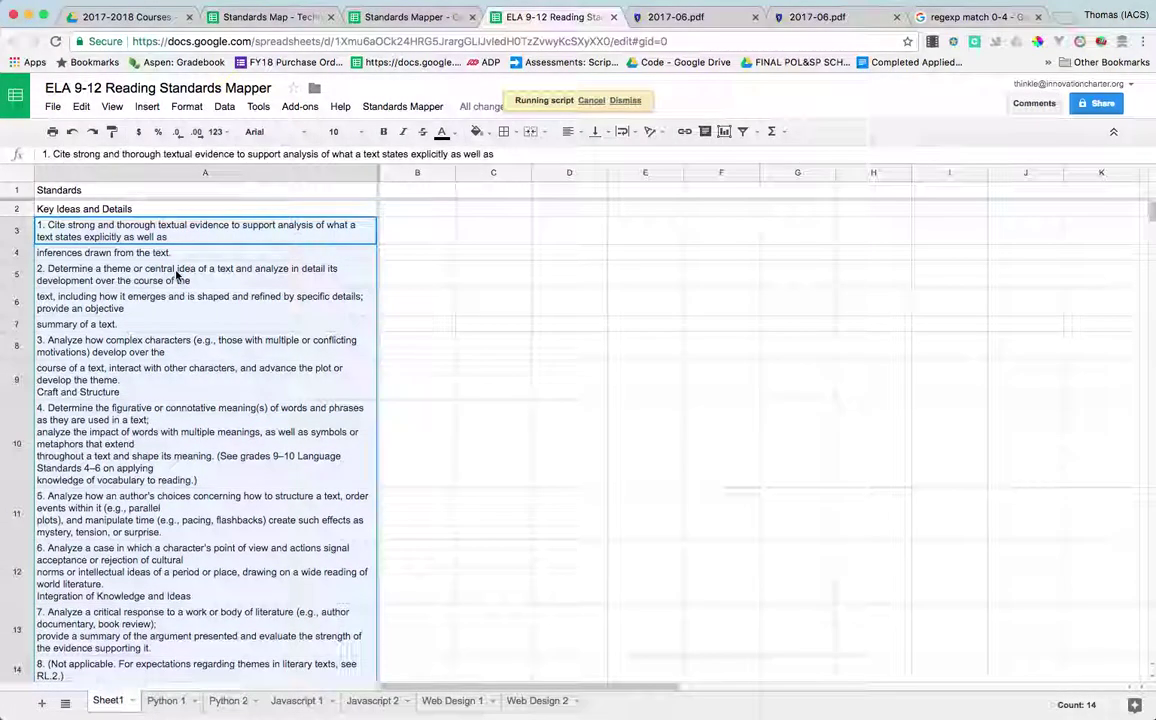
Review the combined cells in column A, checking how standards 1 to 10 and the section headings are divided between cells.
scroll(117, 346, "down", 3)
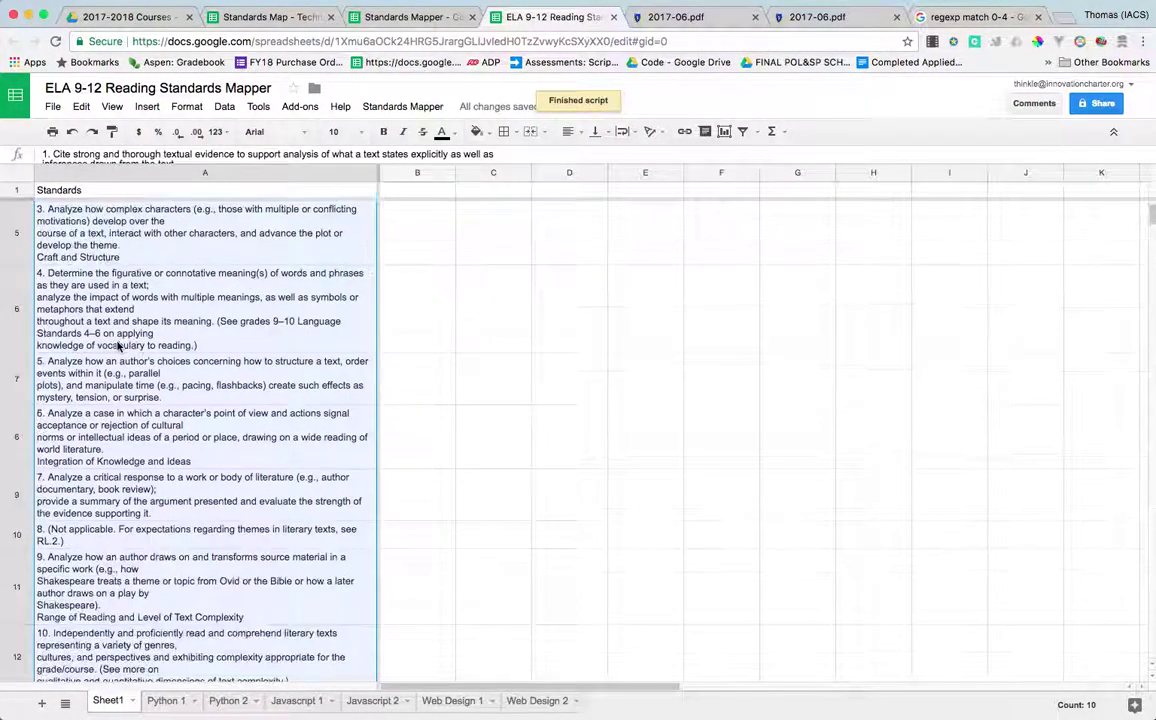
scroll(112, 488, "down", 1)
left_click(96, 480)
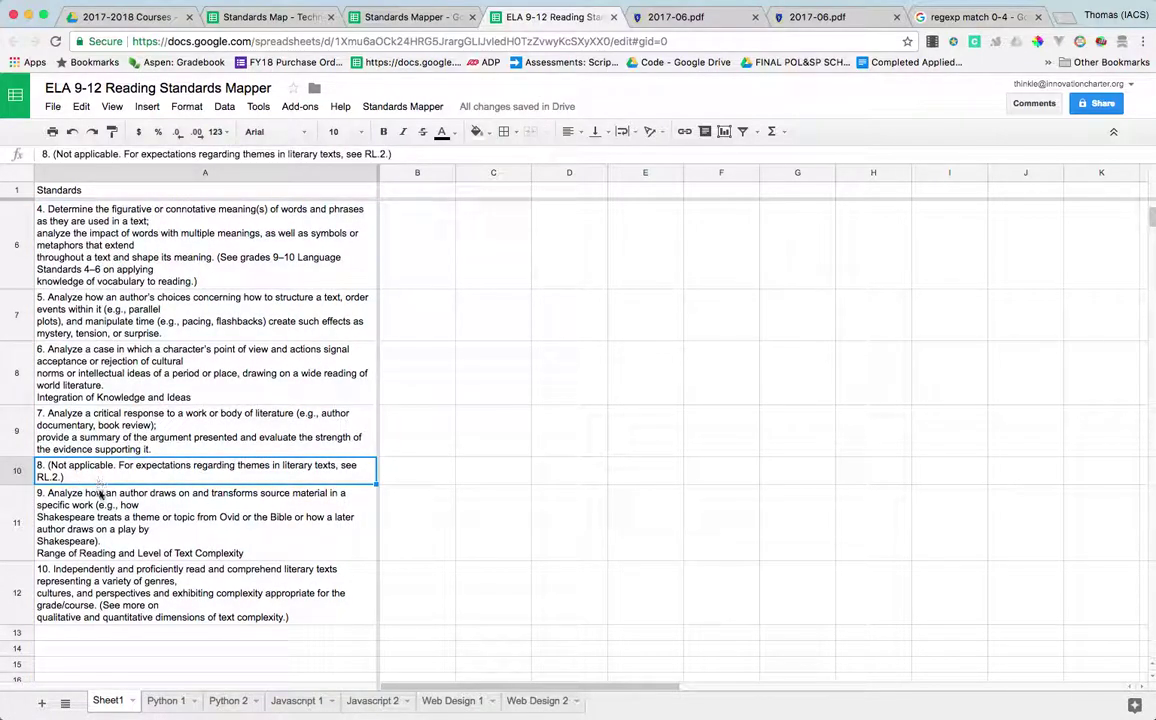
left_click(100, 505)
left_click(112, 590)
left_click(99, 496)
left_click(92, 464)
scroll(92, 450, "up", 4)
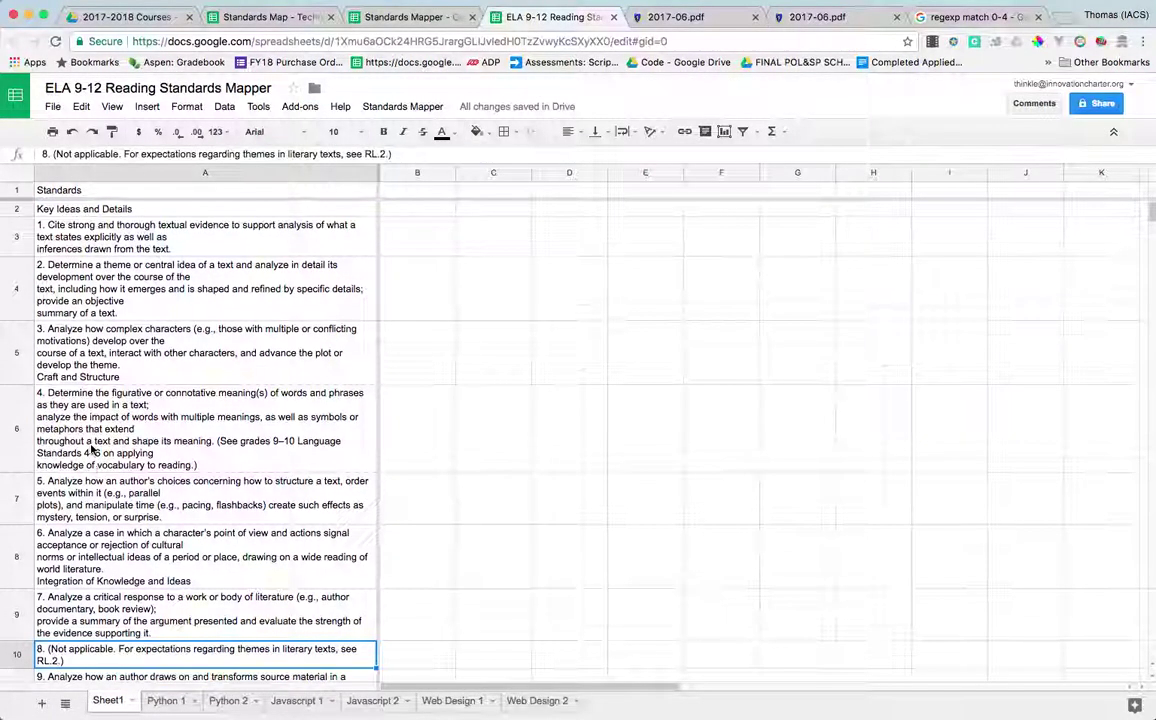
left_click(64, 234)
left_click(68, 213)
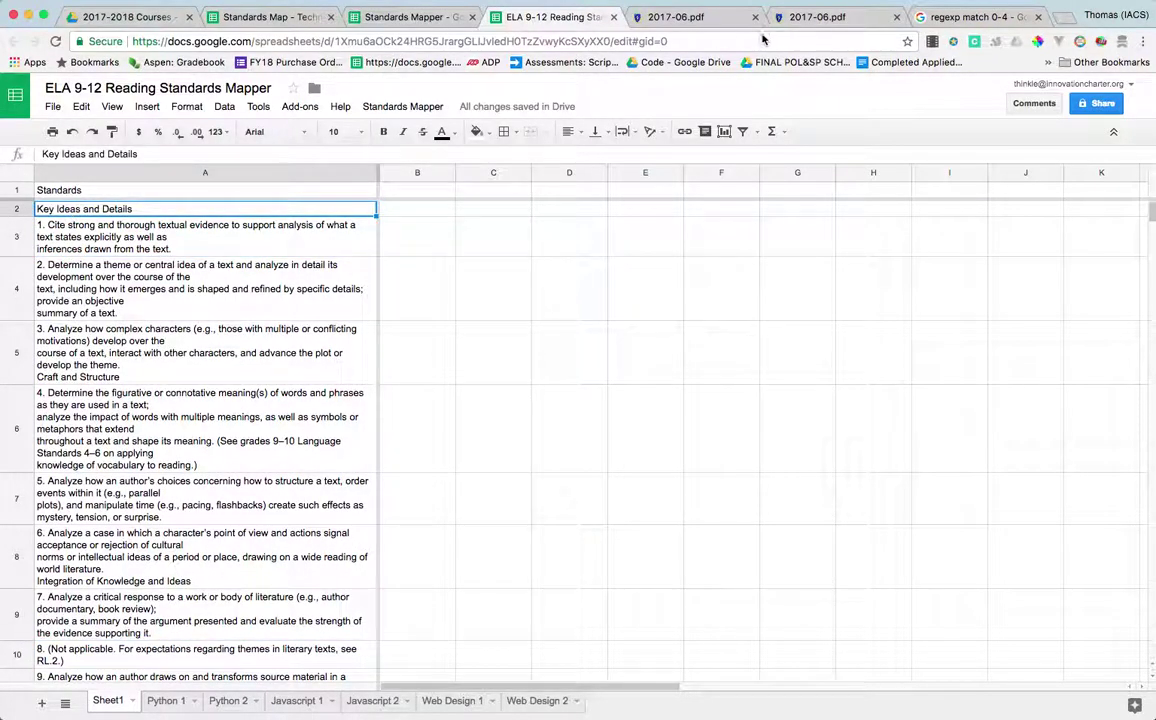
left_click(67, 226)
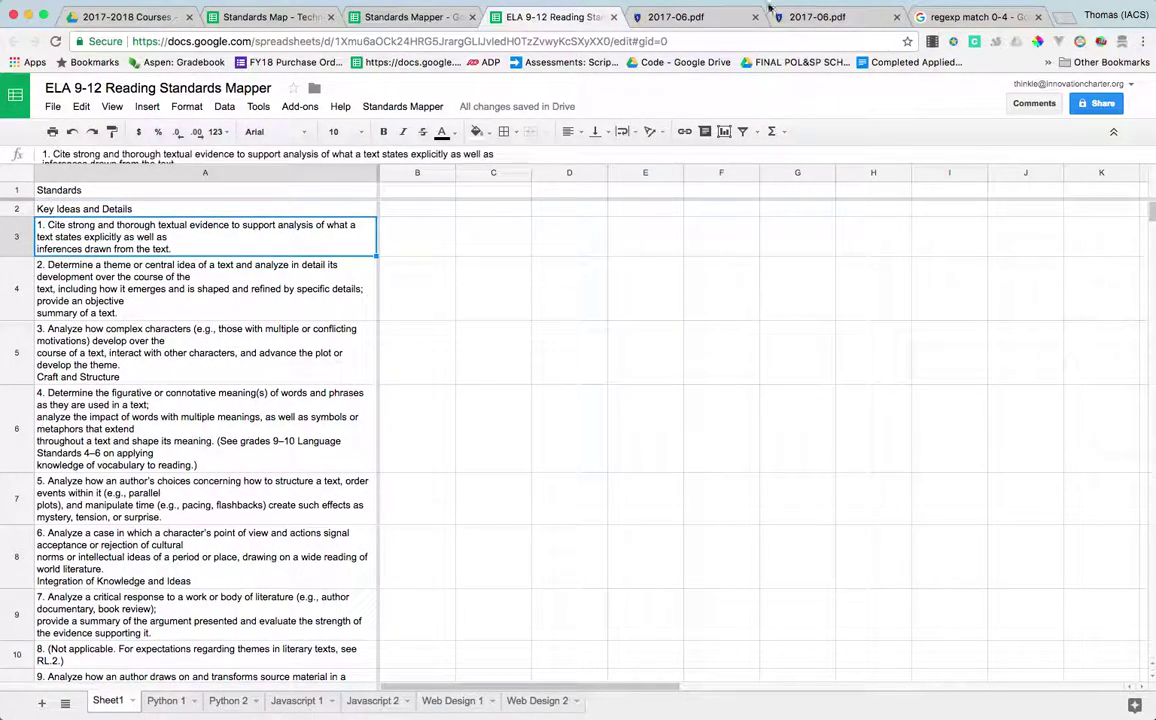
Check the Grades 9–10 Reading Standards for Literature heading in the framework PDF for its bracketed strand code.
left_click(734, 22)
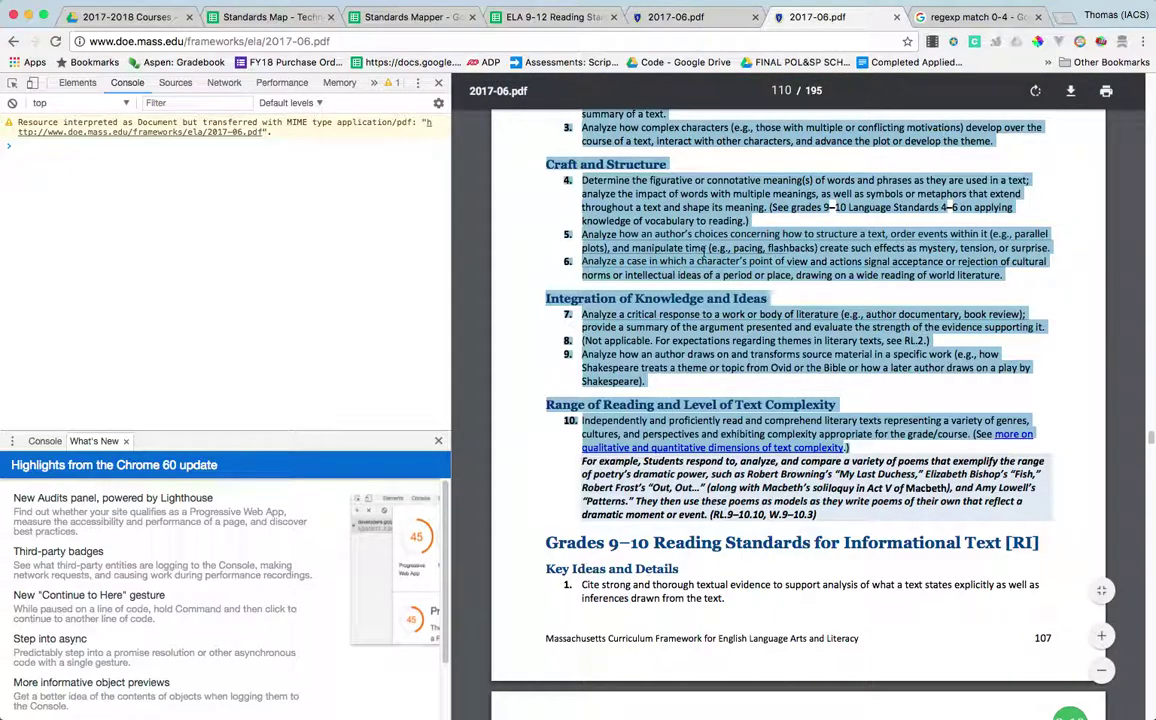
scroll(707, 247, "up", 4)
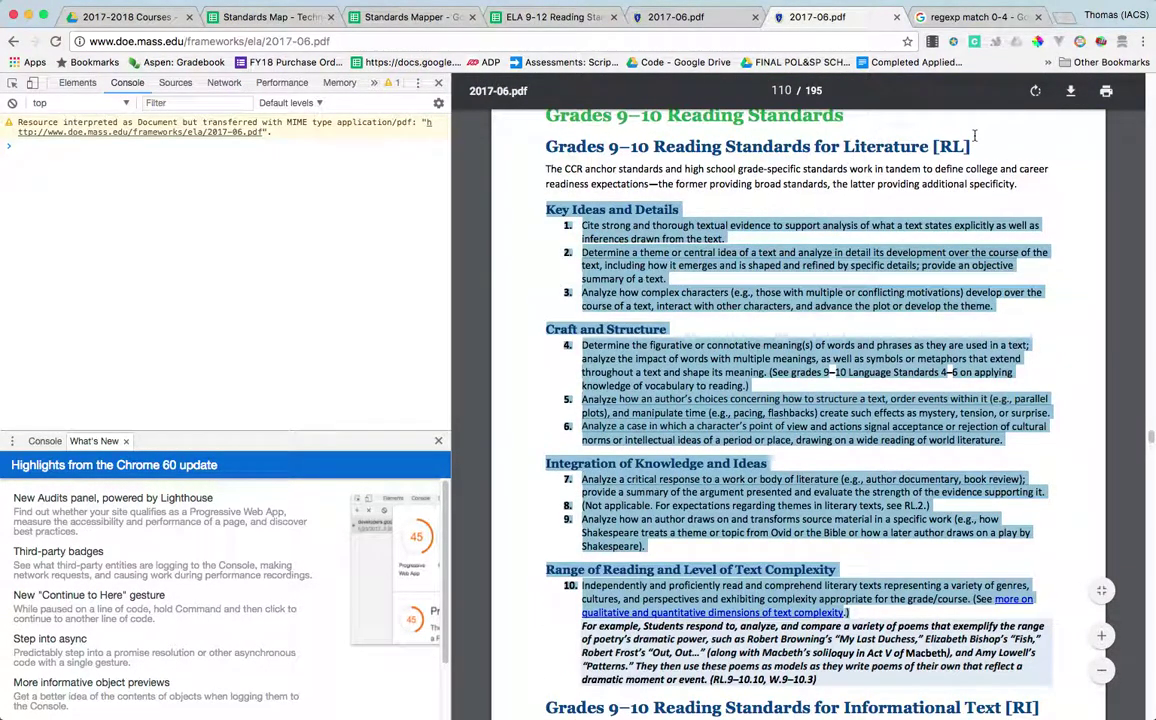
left_click_drag(968, 146, 935, 146)
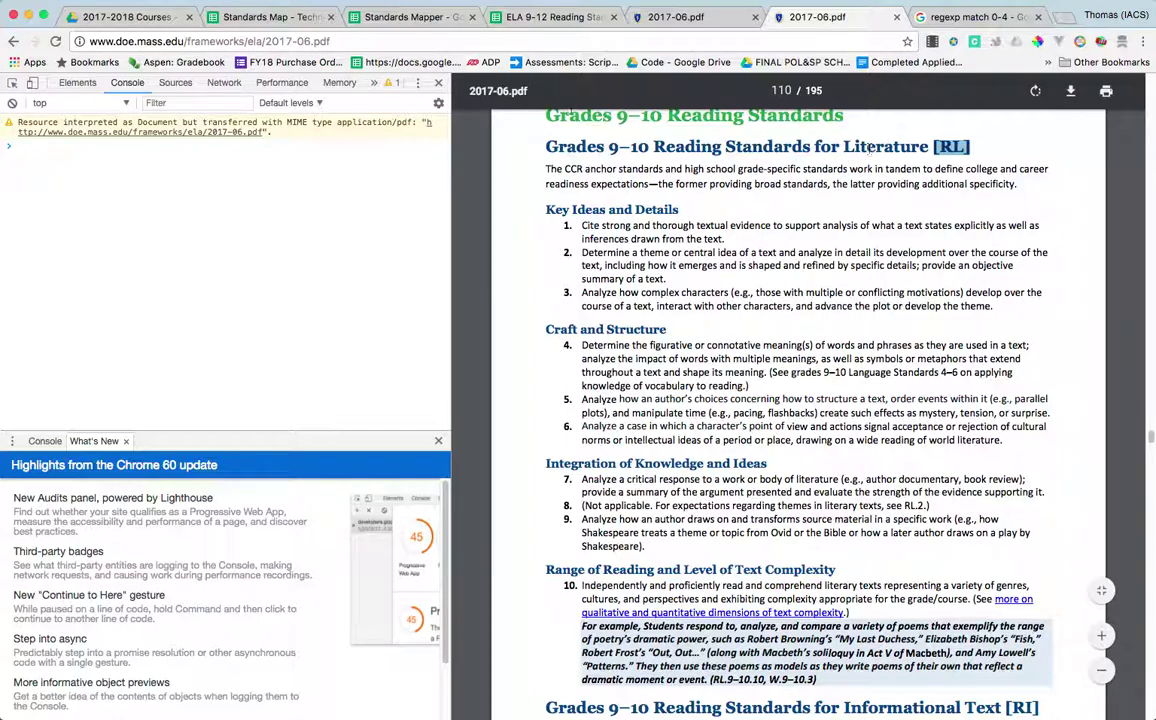
Return to the standards spreadsheet and rename it "ELA 9-10 Reading Standards Mapper".
left_click(551, 18)
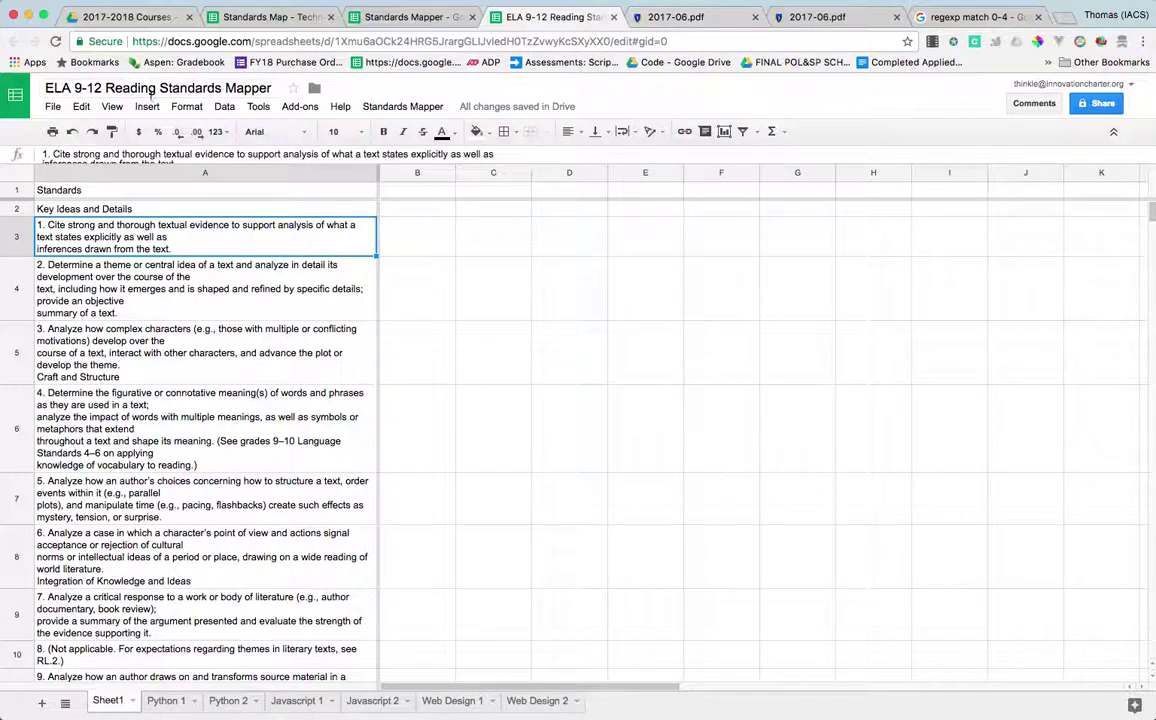
left_click(95, 88)
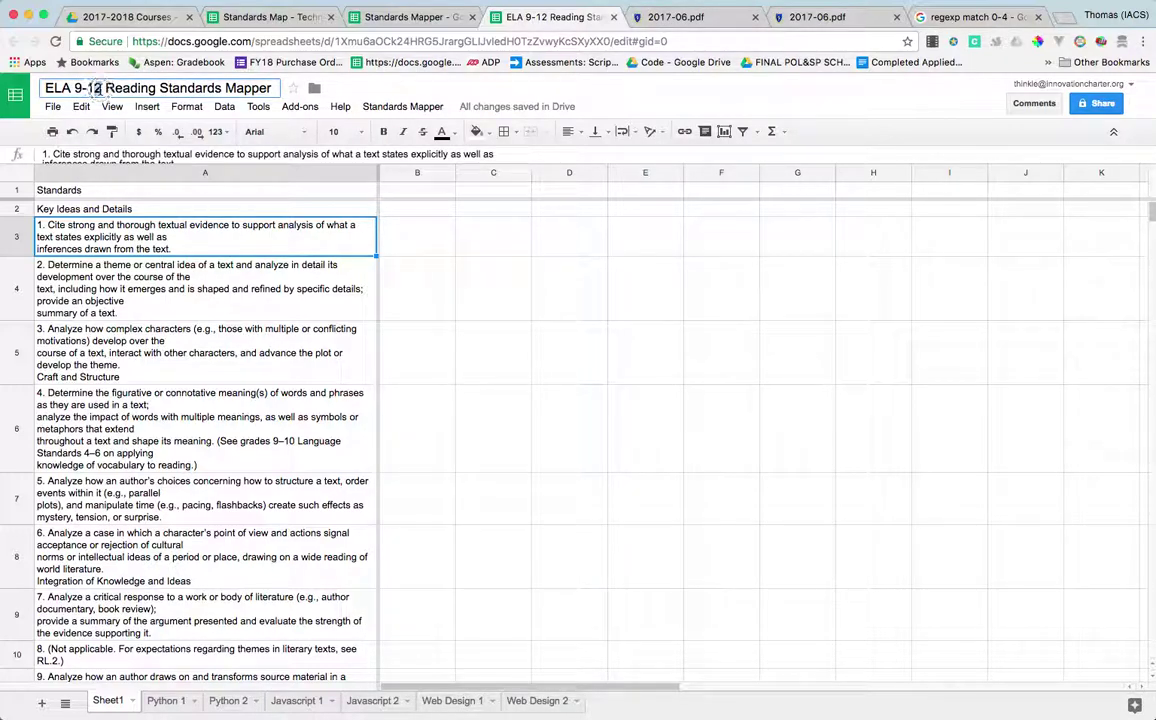
left_click(147, 282)
left_click(97, 223)
Set up Find and replace on column A with regular expressions, finding ([0-9]+[.]) and replacing it with 9-10.RL.$1.
left_click(90, 177)
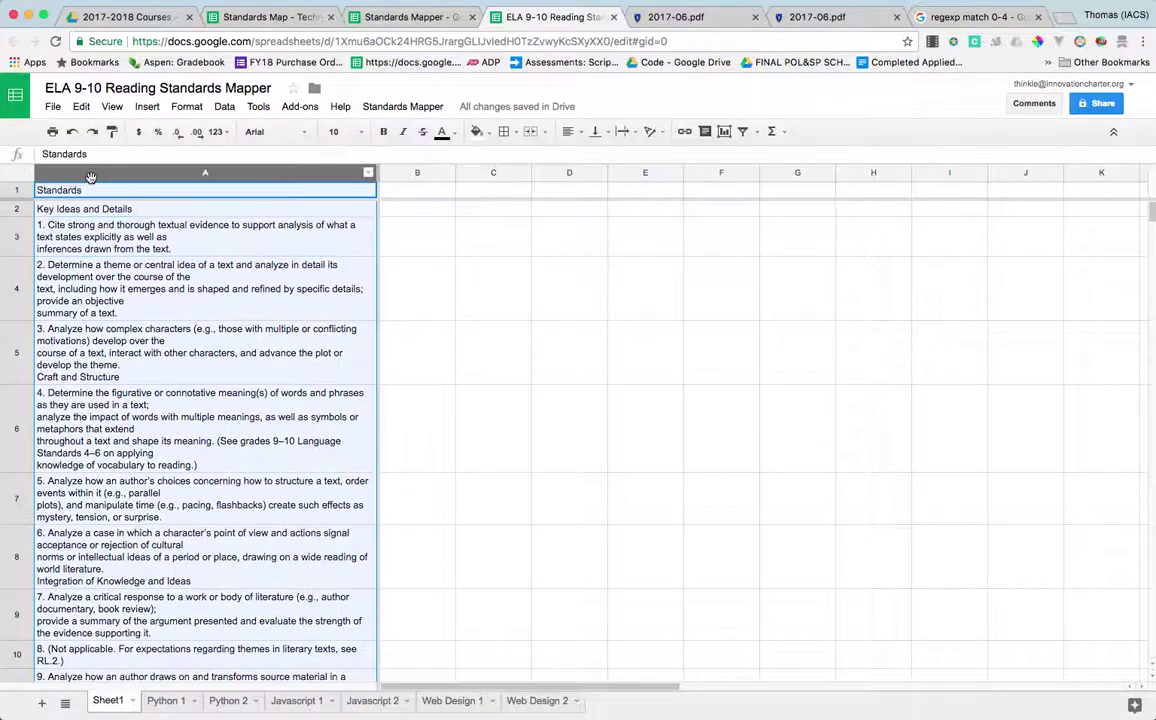
left_click(81, 106)
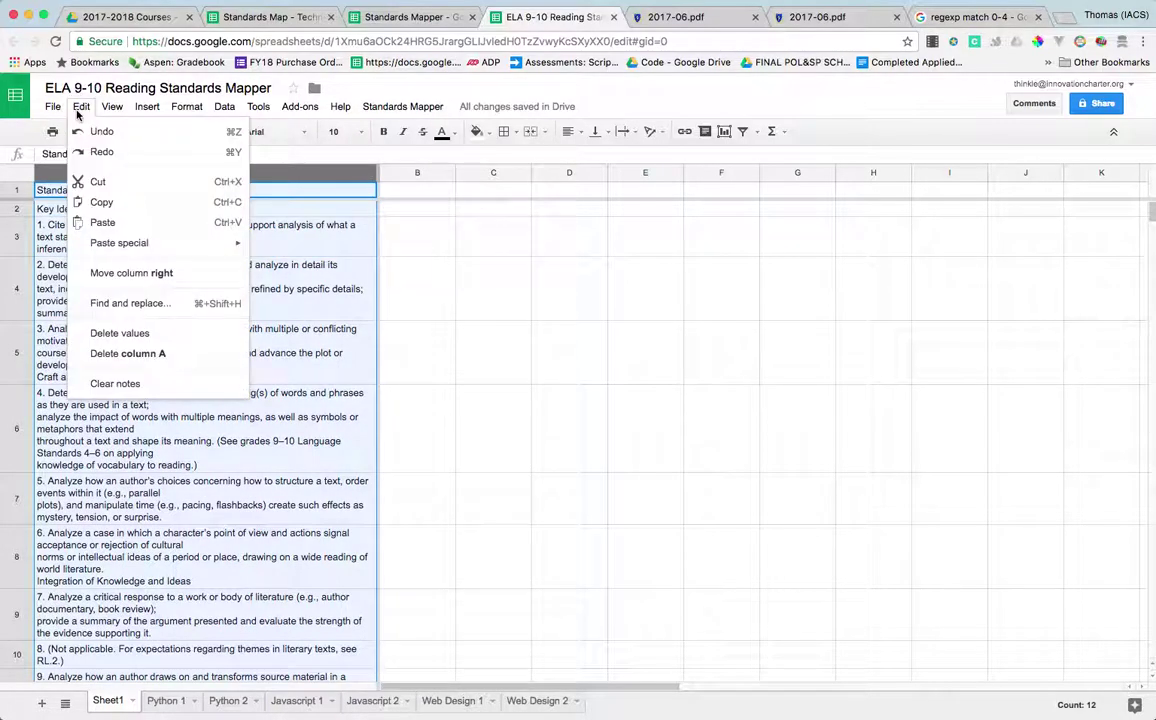
left_click(131, 303)
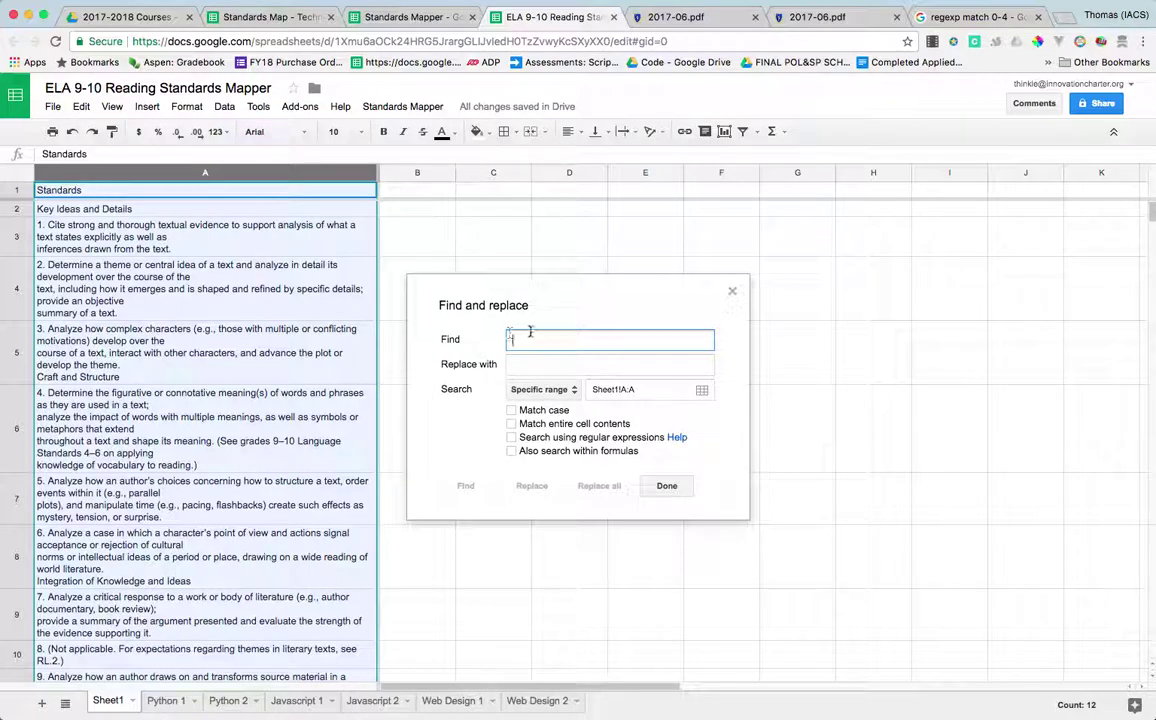
left_click(511, 437)
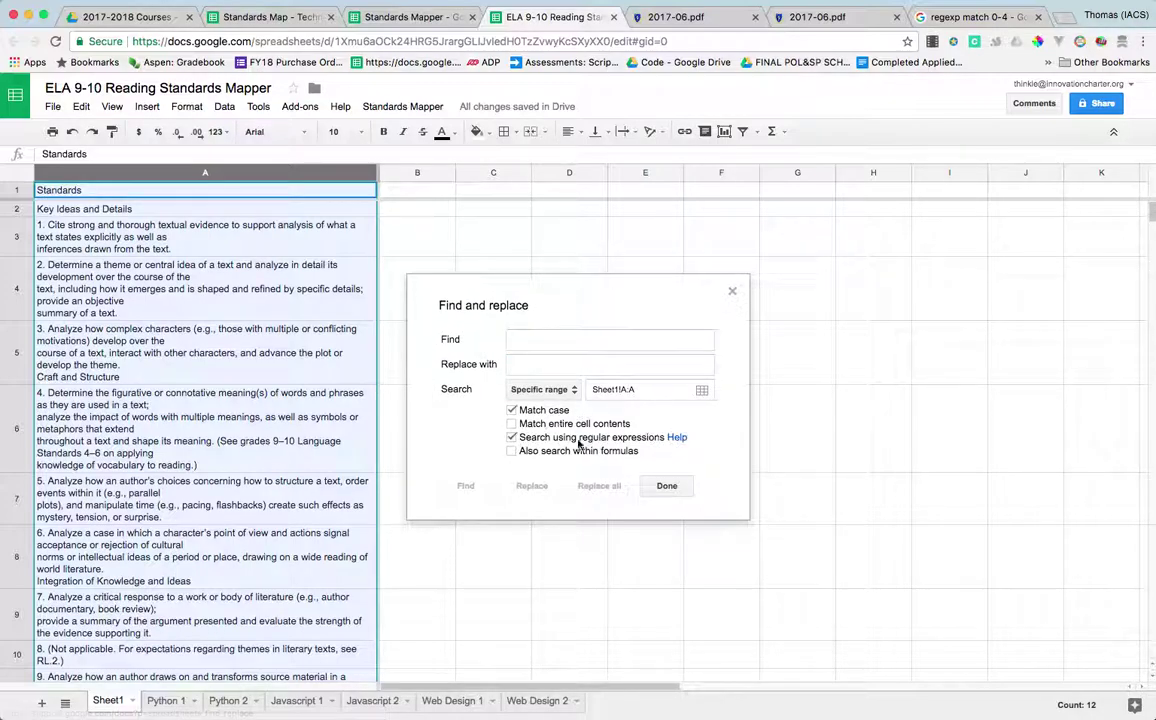
left_click(558, 342)
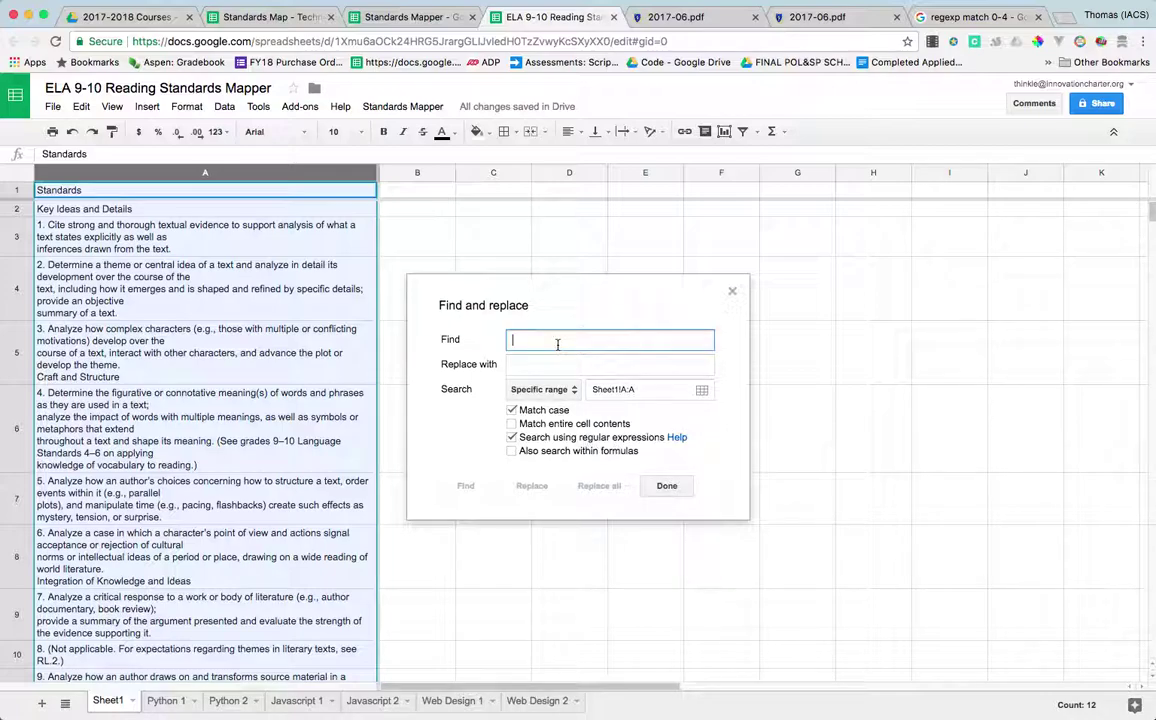
type("([0-9]+[.]")
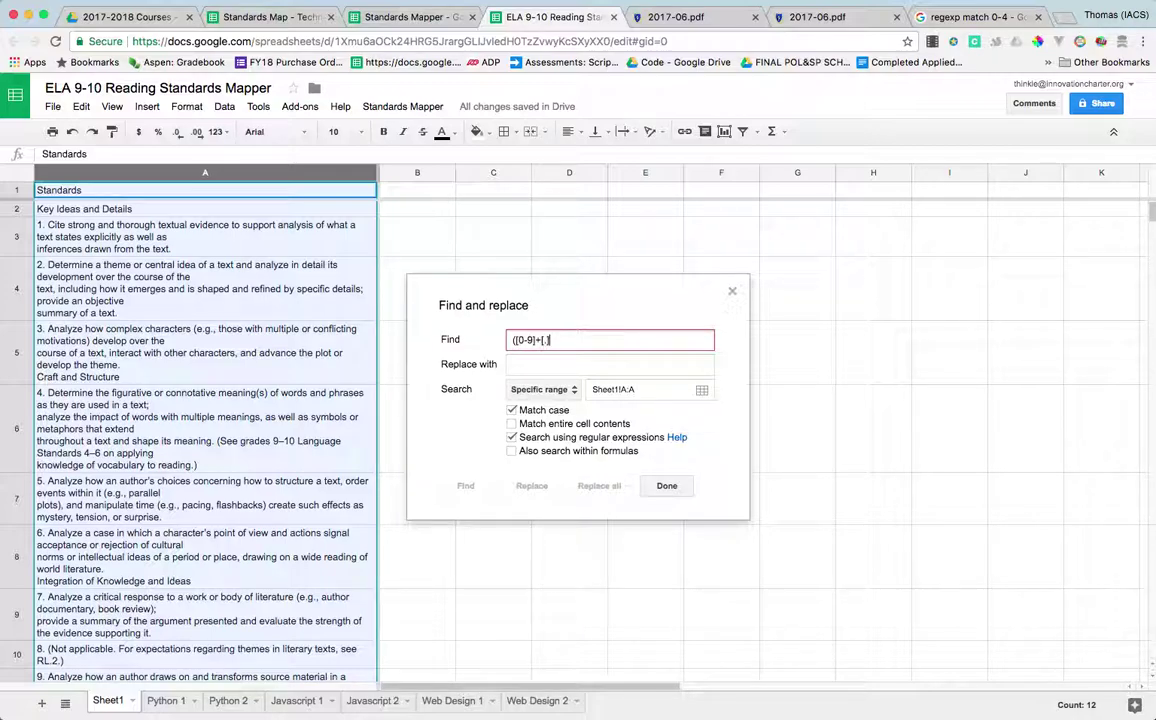
type(")")
left_click(616, 366)
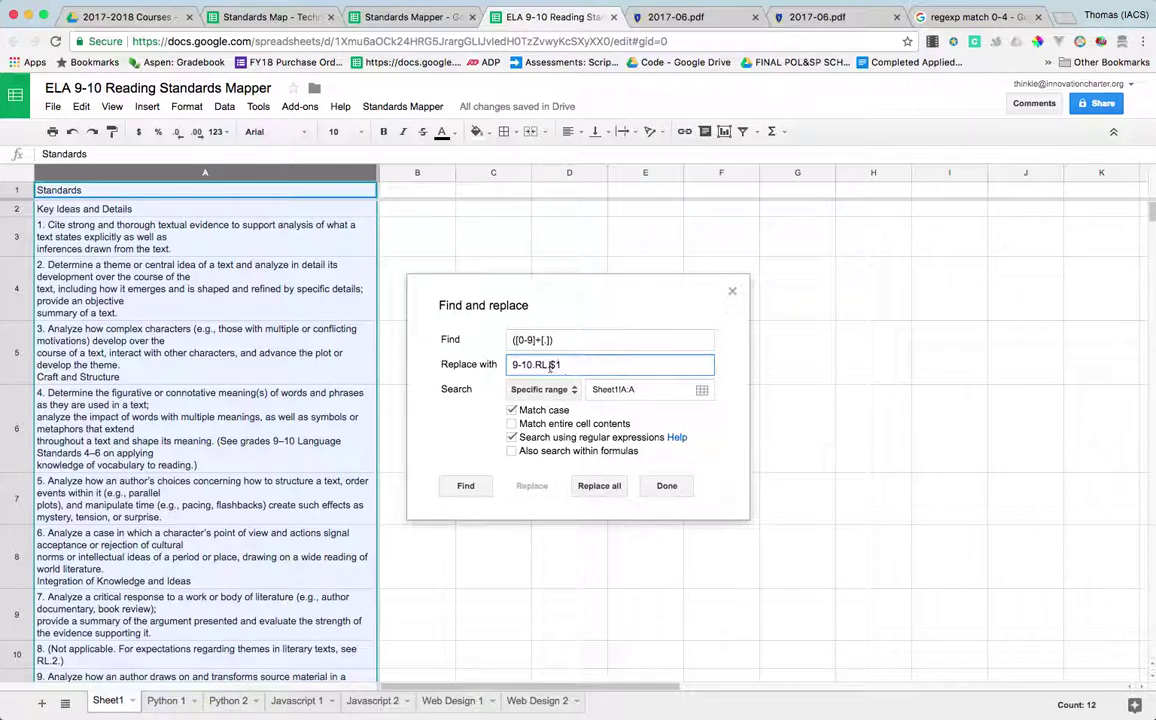
left_click_drag(564, 366, 549, 366)
Replace the first match as a test, replace all matches in column A, and close Find and replace.
left_click(466, 486)
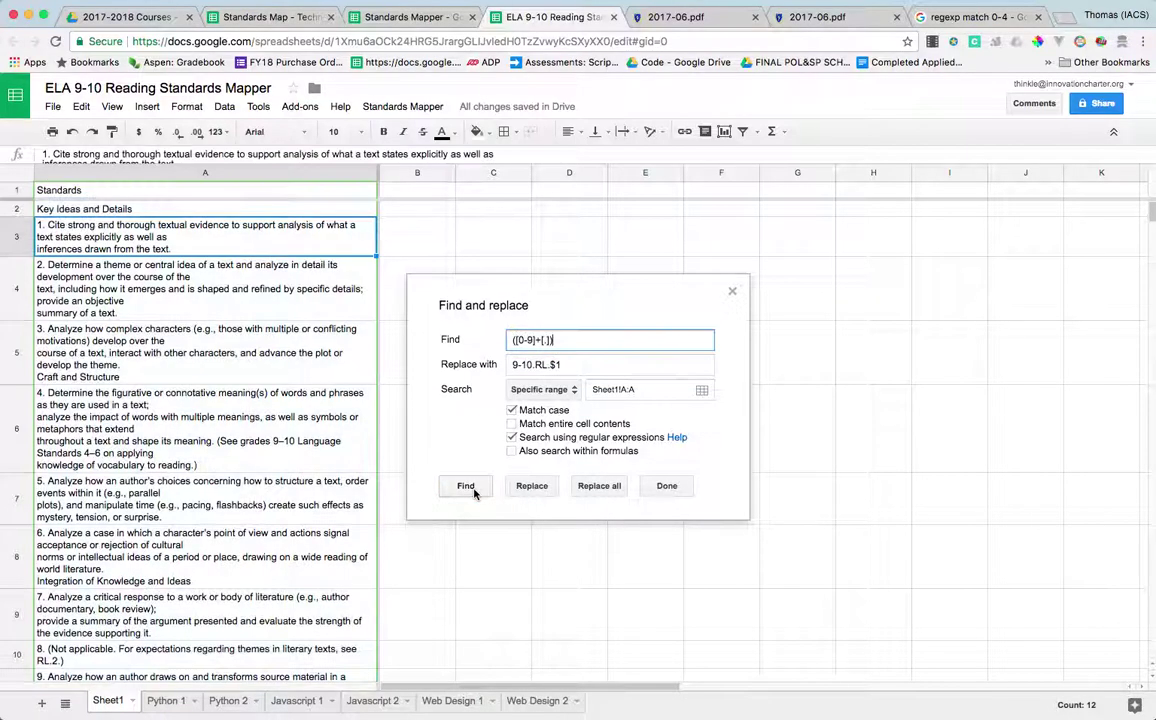
left_click(531, 486)
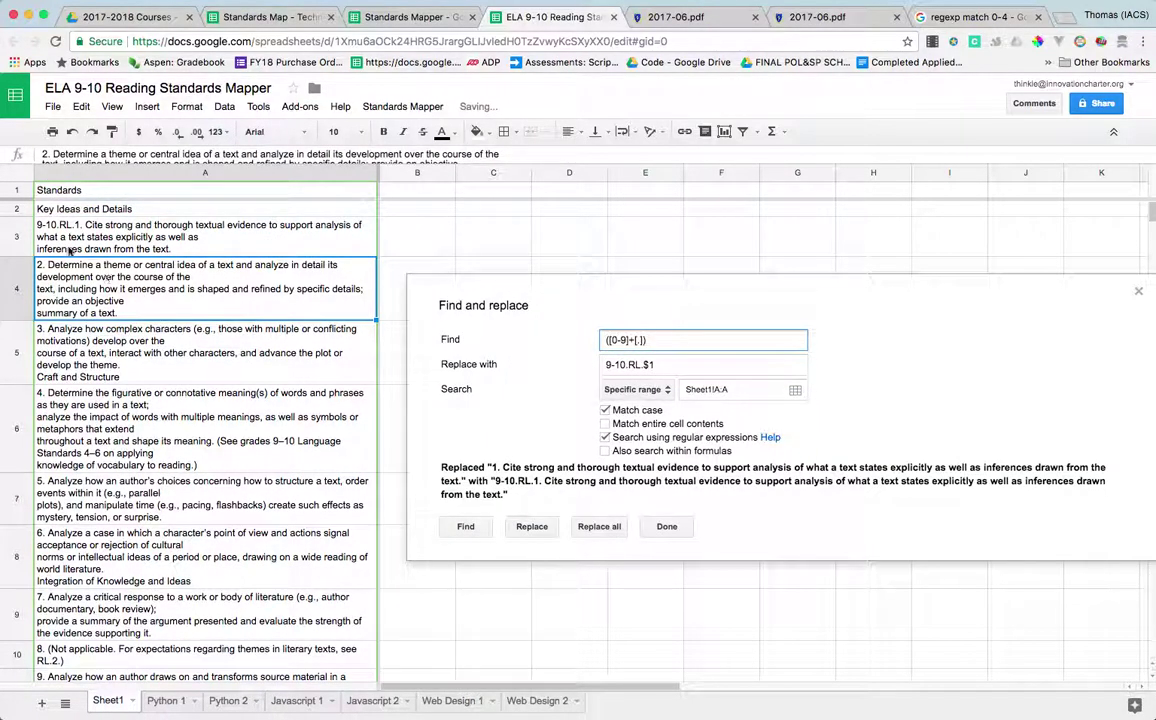
left_click(599, 528)
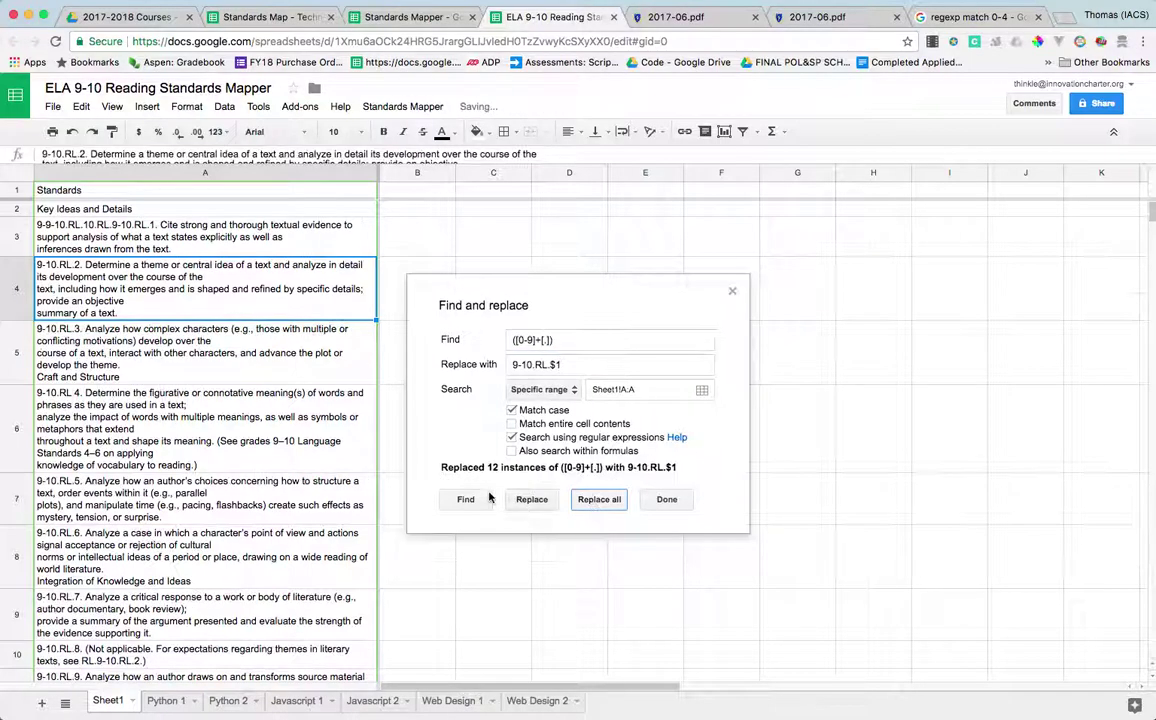
left_click(666, 498)
Look over the codes in column A and correct the garbled code in cell A3 to 9-10.RL.1.
scroll(302, 504, "down", 5)
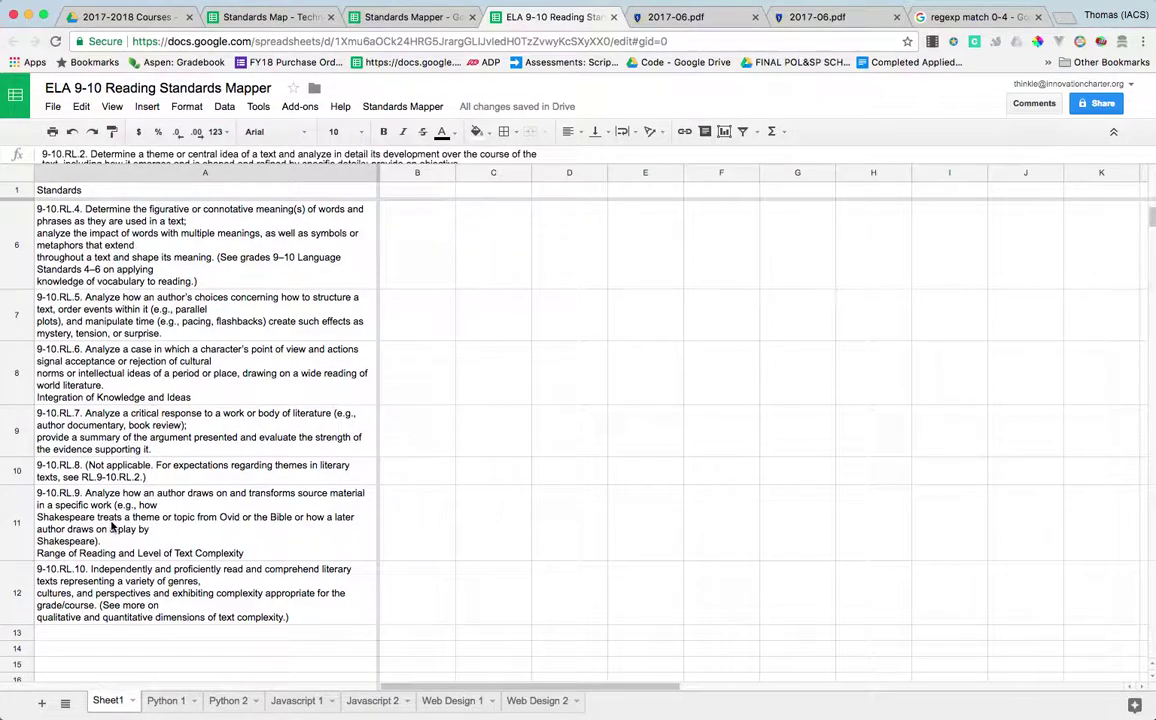
scroll(112, 527, "up", 5)
left_click(62, 237)
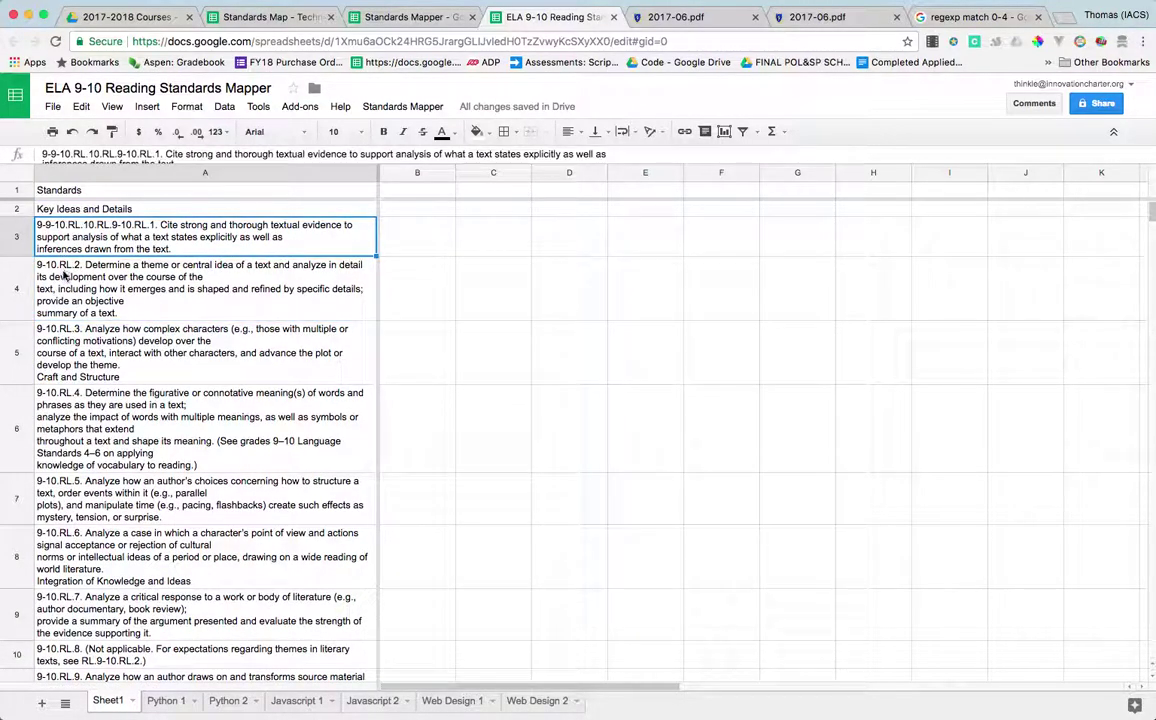
left_click(55, 156)
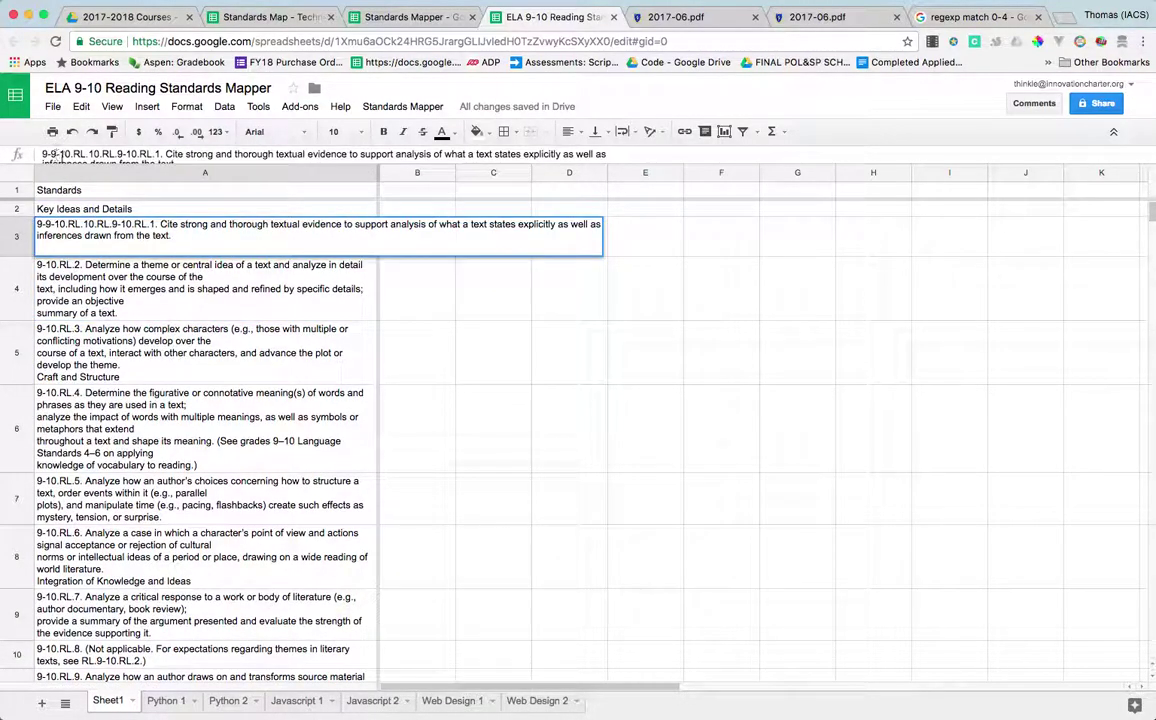
left_click(40, 155)
key("Delete")
key("Delete")
left_click(66, 153)
left_click_drag(66, 153, 134, 155)
key("Delete")
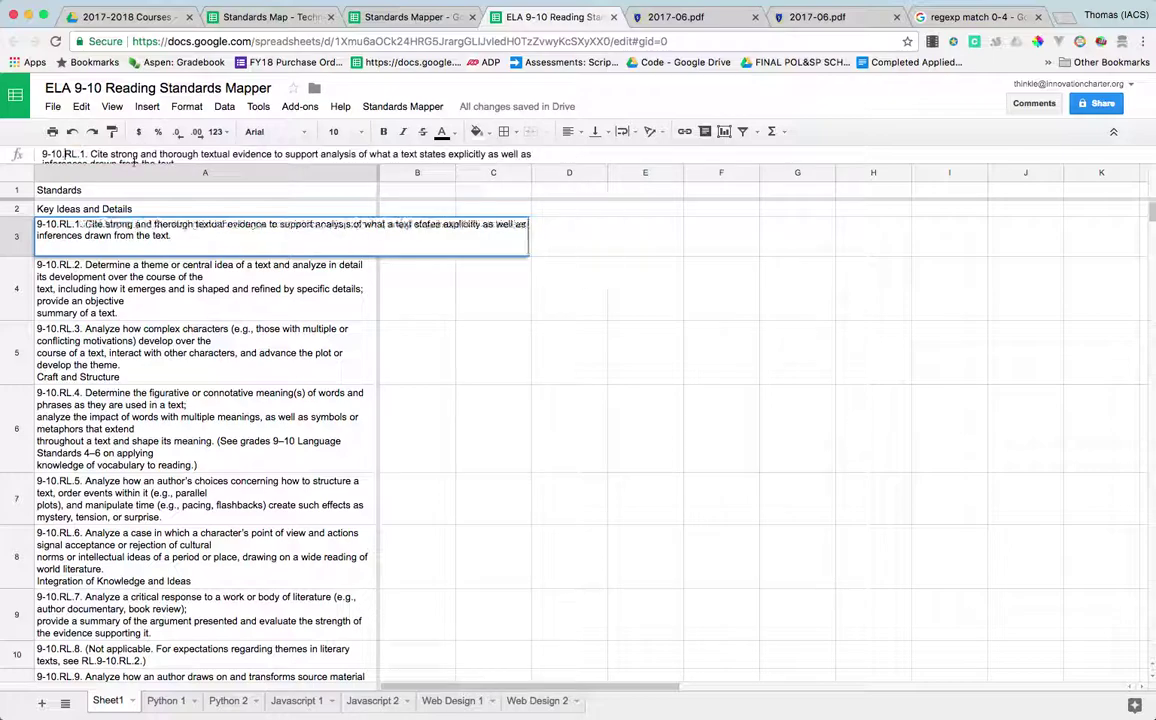
left_click(129, 281)
scroll(130, 289, "down", 5)
scroll(133, 313, "up", 10)
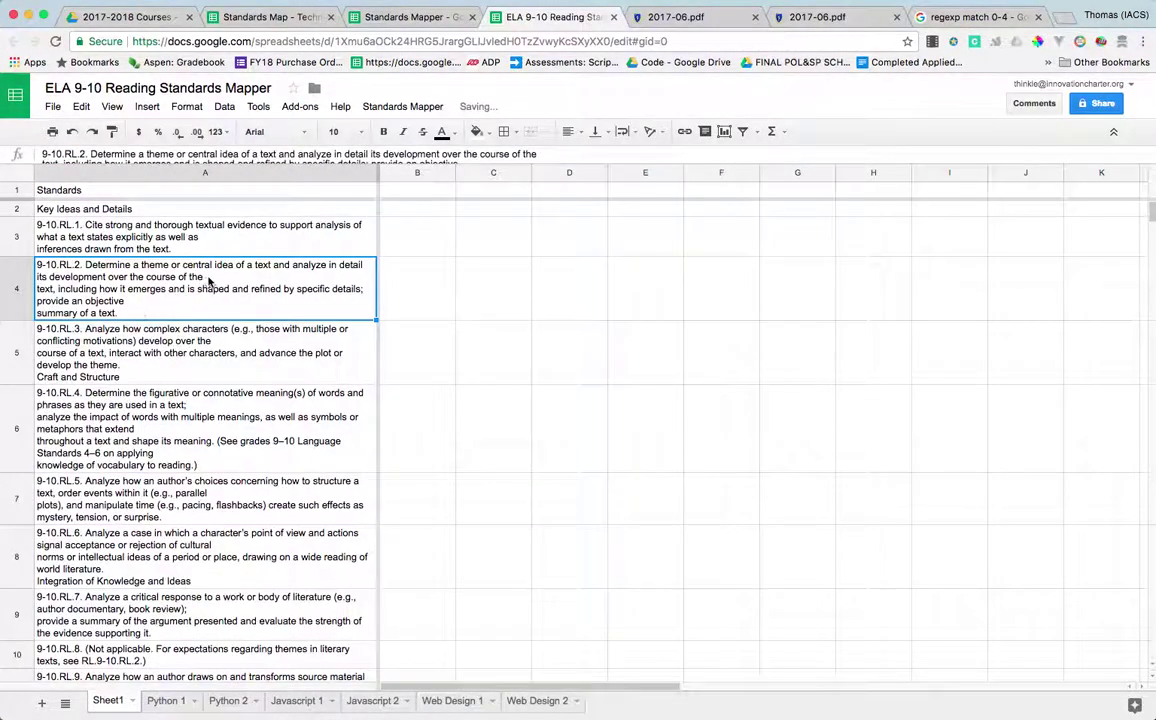
Add the course headings "Literature of Love" in B1 and "Literature of Hate" in C1.
left_click(395, 195)
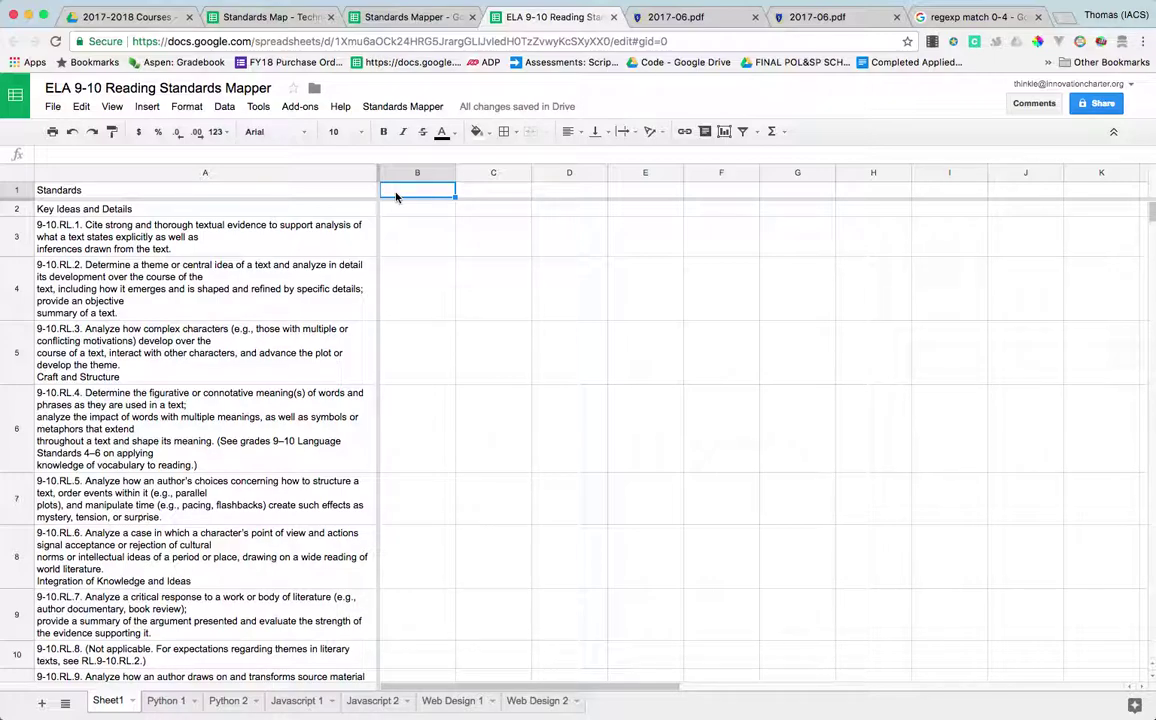
type("Literature of Love")
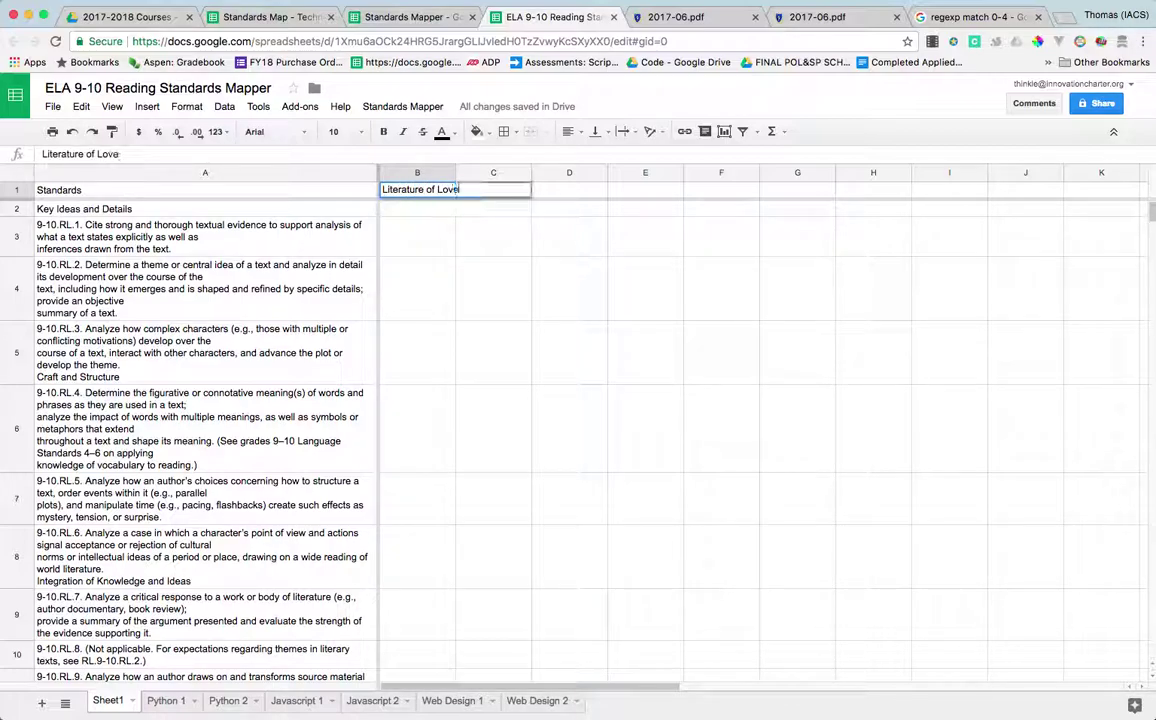
key("Tab")
type("Literature of Hate")
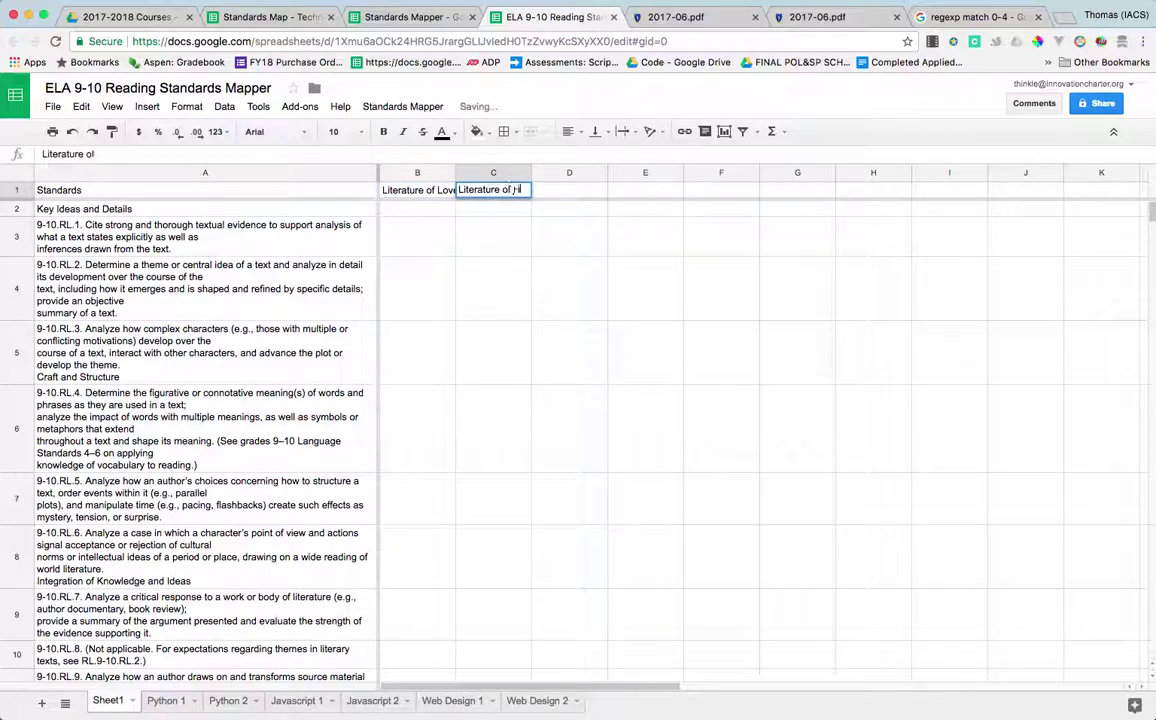
key("Return")
Mark standards RL.1, RL.3 and RL.4 with x under Literature of Love, and RL.2, RL.5 and RL.6 under Literature of Hate.
left_click(425, 244)
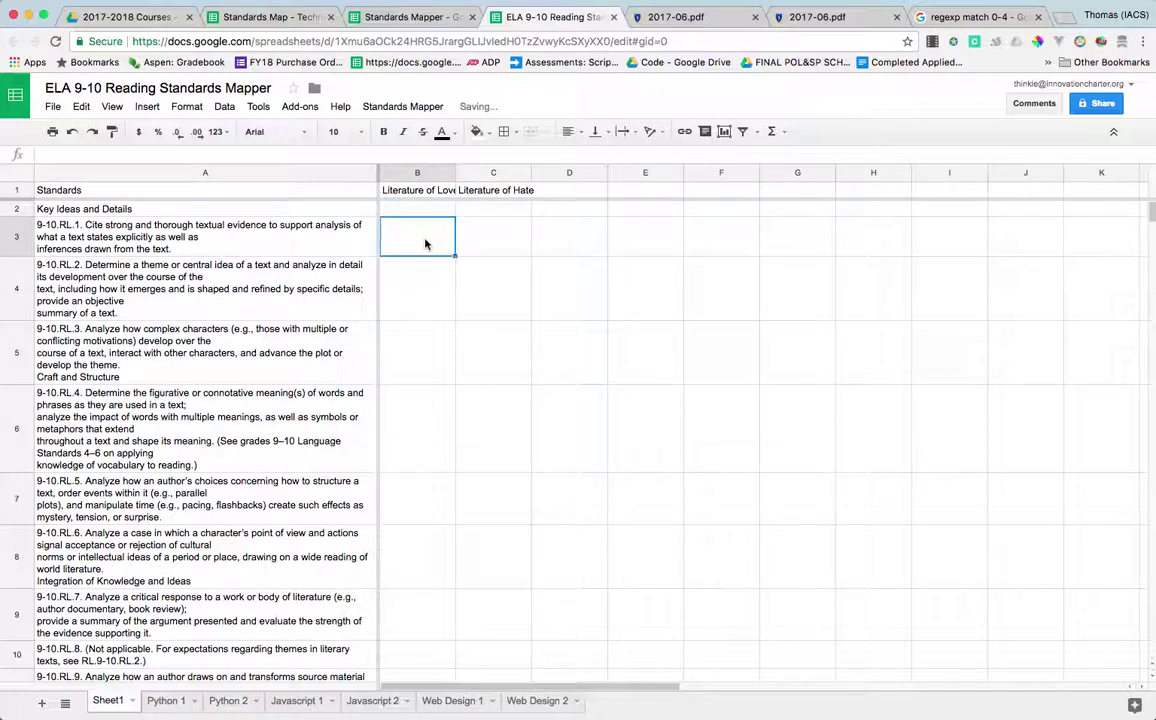
type("x")
left_click(459, 292)
type("x")
left_click(427, 350)
type("x")
left_click(426, 423)
type("x")
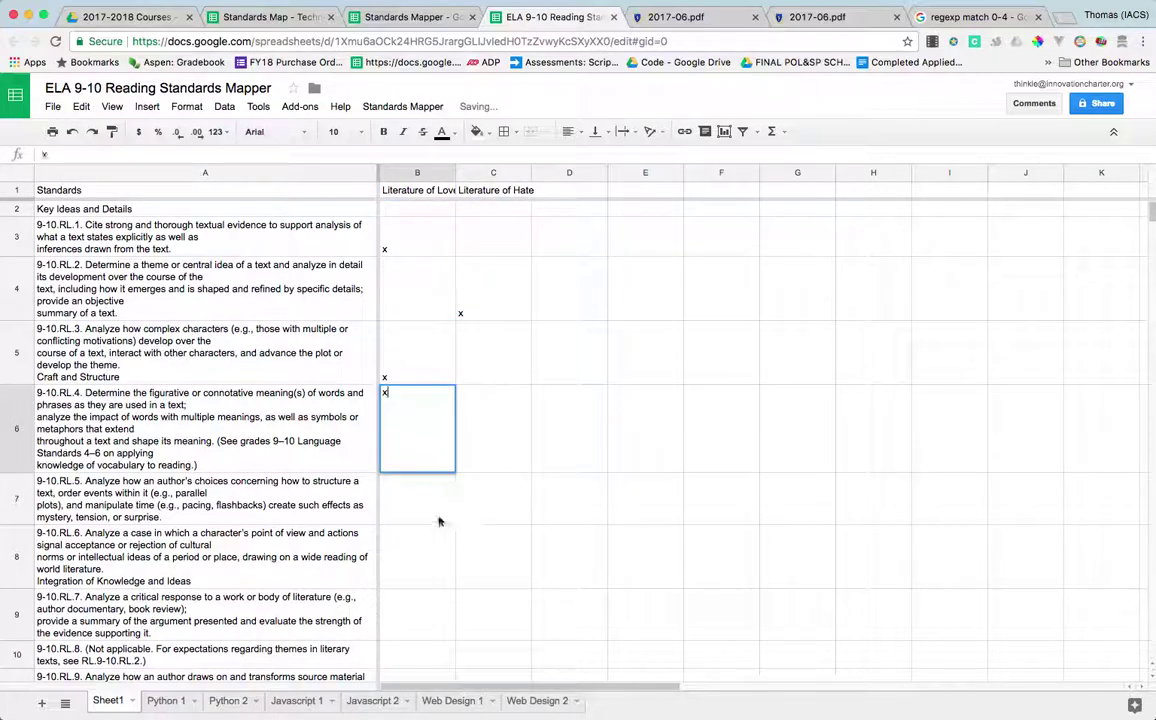
left_click(470, 510)
type("x")
left_click(476, 566)
type("x")
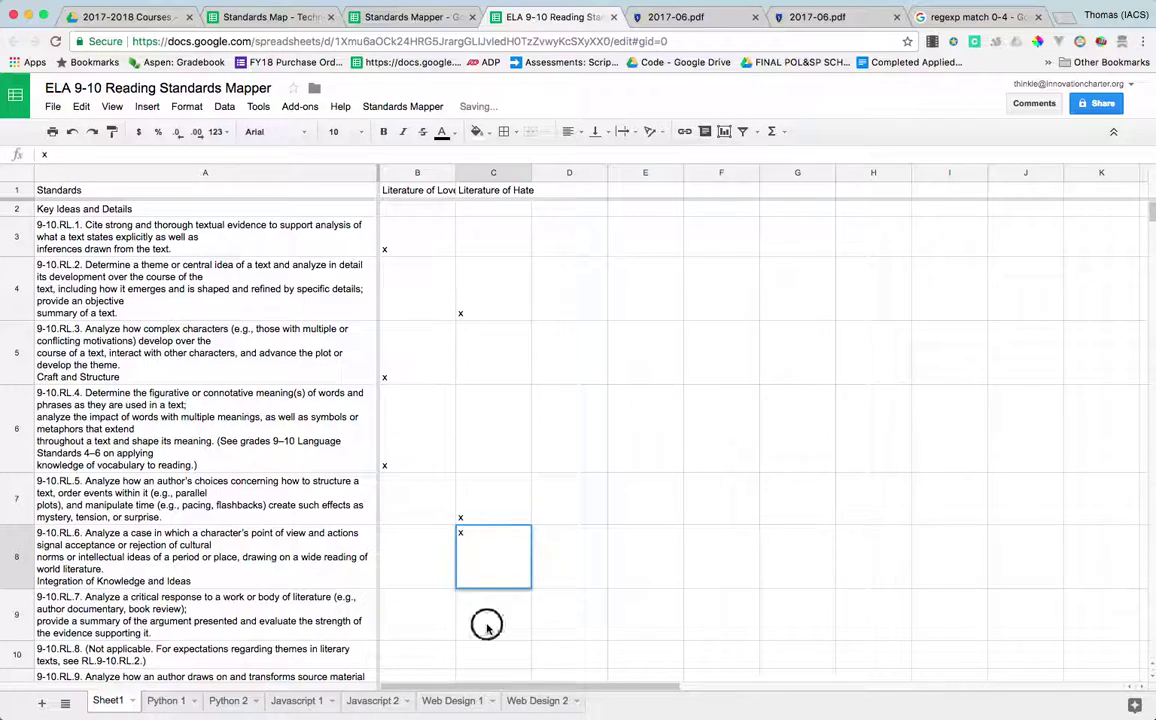
Mark standards RL.7 and RL.10 with x under both courses, and RL.8 under Literature of Love only.
left_click(487, 626)
type("x")
left_click(426, 660)
type("x")
left_click(418, 609)
type("x")
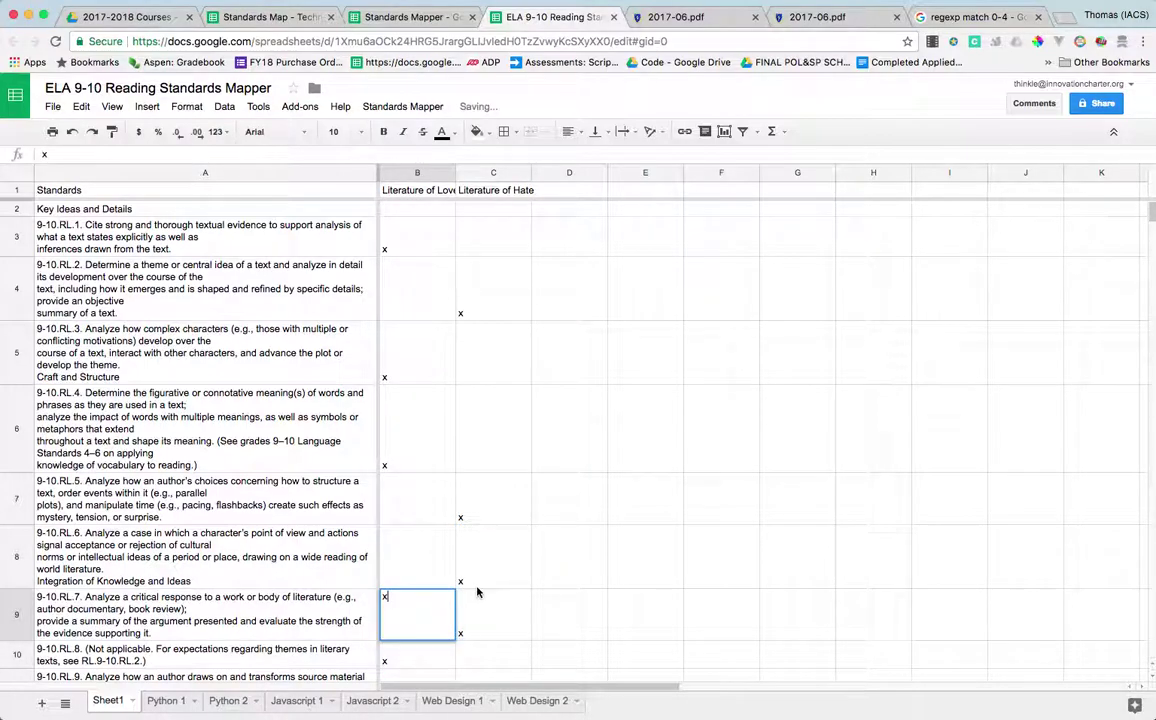
scroll(477, 593, "down", 5)
left_click(413, 299)
left_click(480, 377)
type("x")
left_click(434, 390)
type("x")
scroll(444, 361, "up", 5)
Run the Standards Mapper script to generate a sheet of marked standards for each course.
left_click(431, 264)
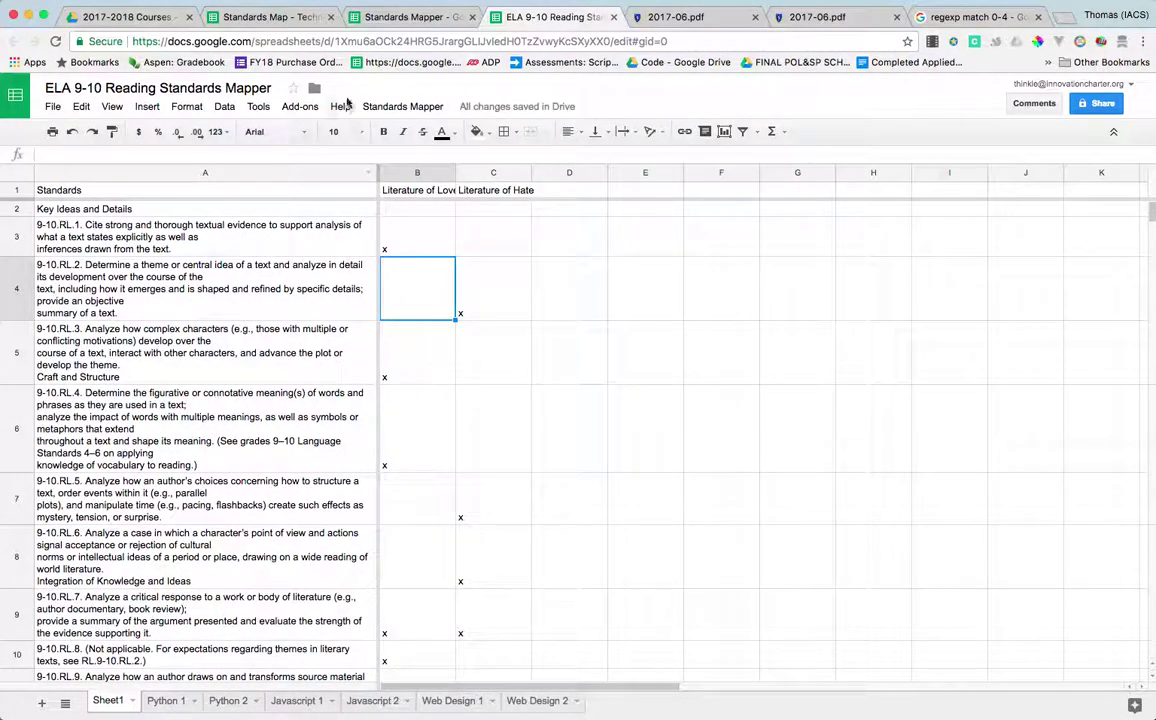
left_click(402, 106)
left_click(408, 163)
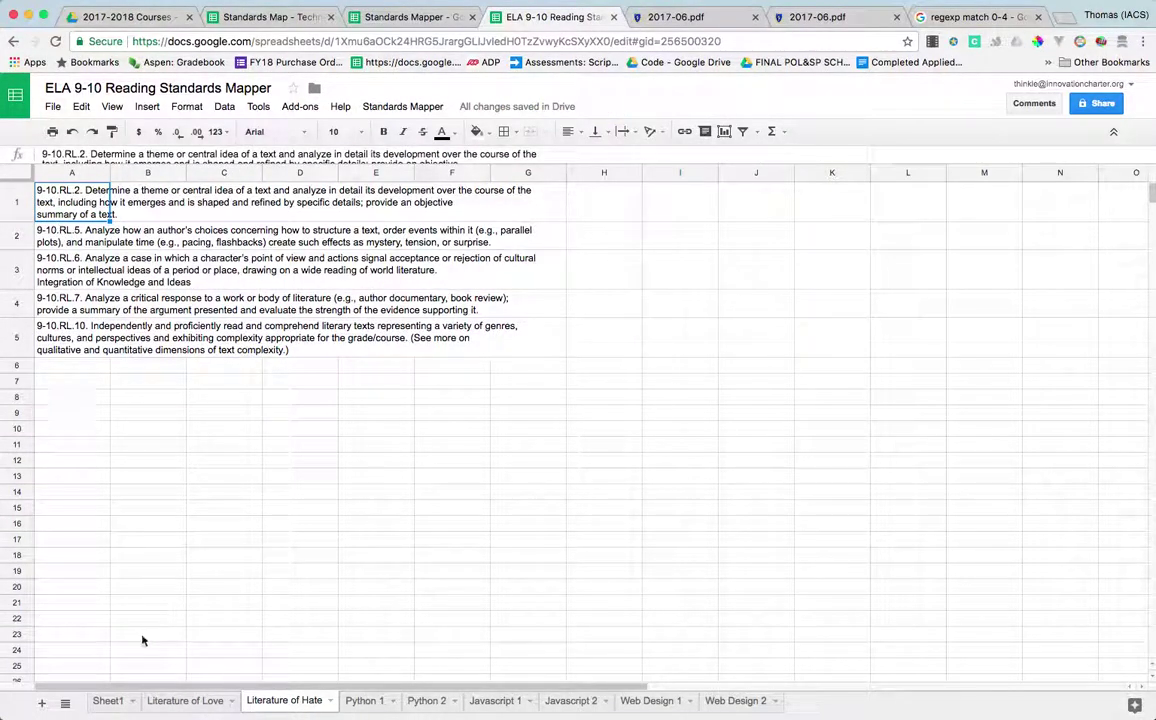
Check the standards listed on the Literature of Love and Literature of Hate sheets, and look over the marks in Sheet1.
left_click(180, 700)
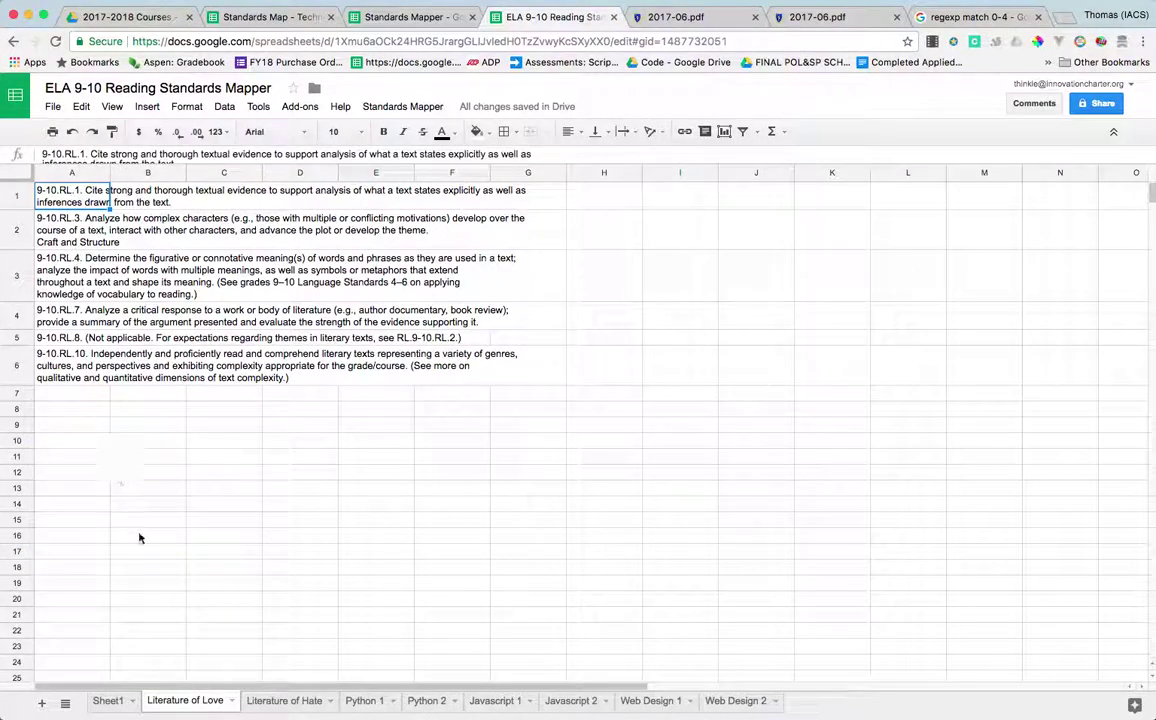
left_click(284, 700)
left_click(108, 700)
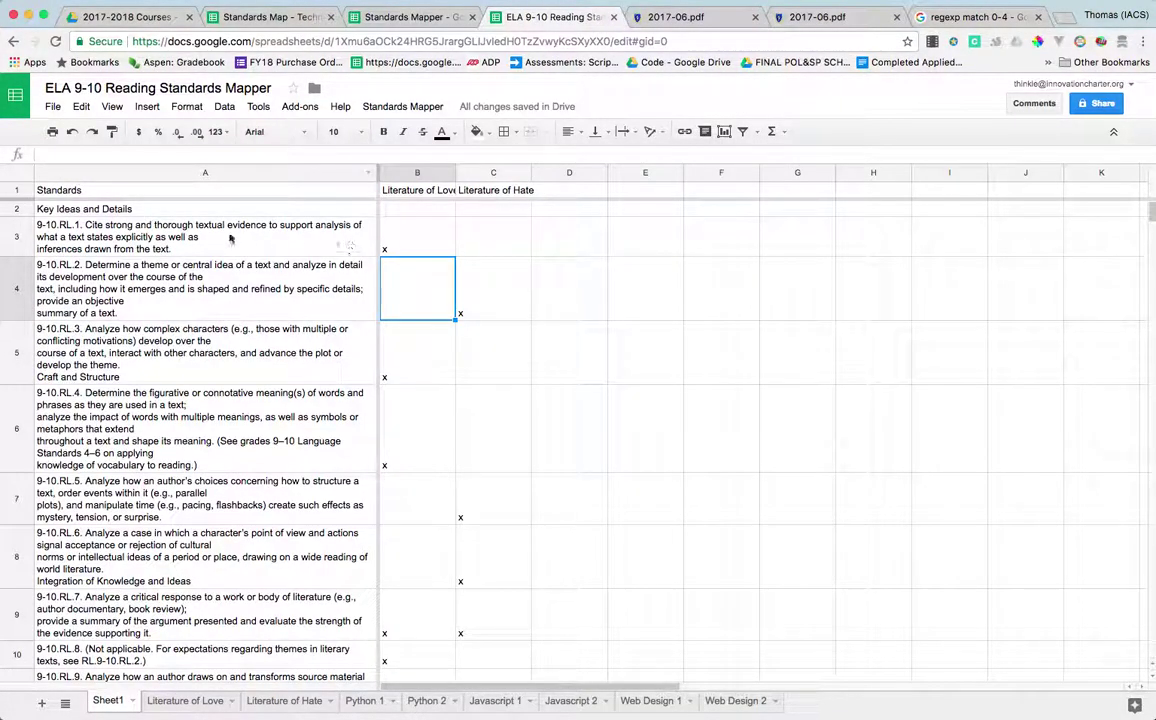
scroll(405, 324, "down", 3)
scroll(405, 324, "up", 3)
scroll(422, 421, "down", 1)
scroll(422, 421, "down", 2)
scroll(422, 421, "up", 3)
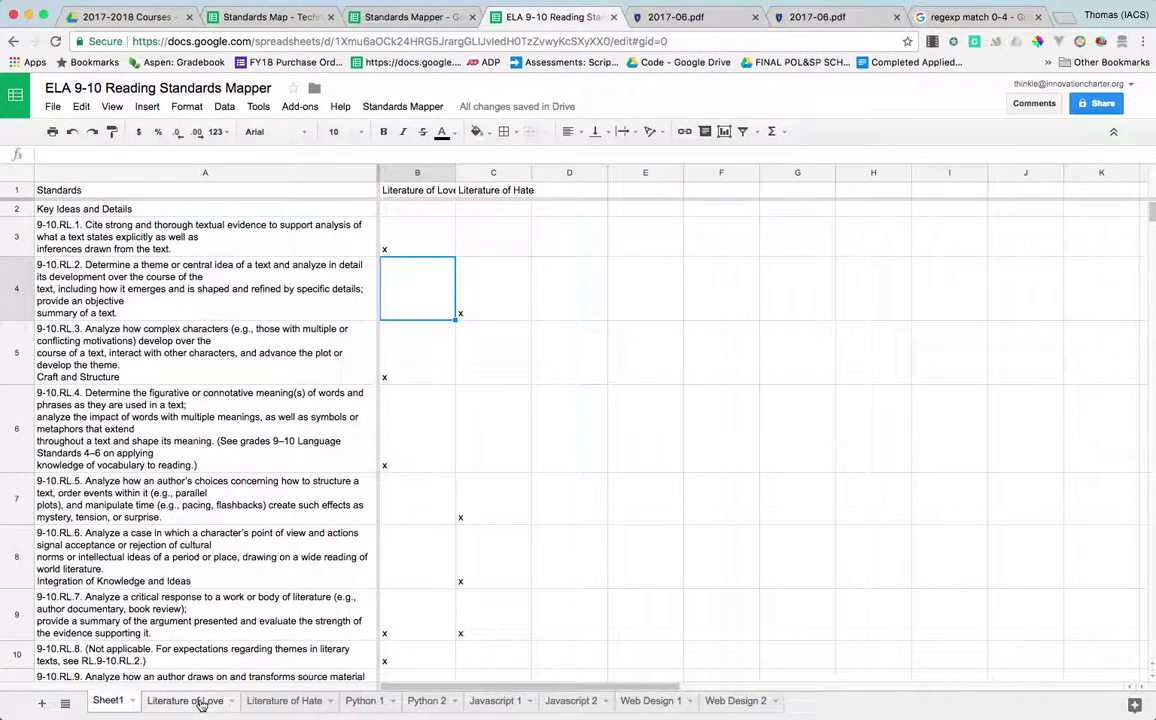